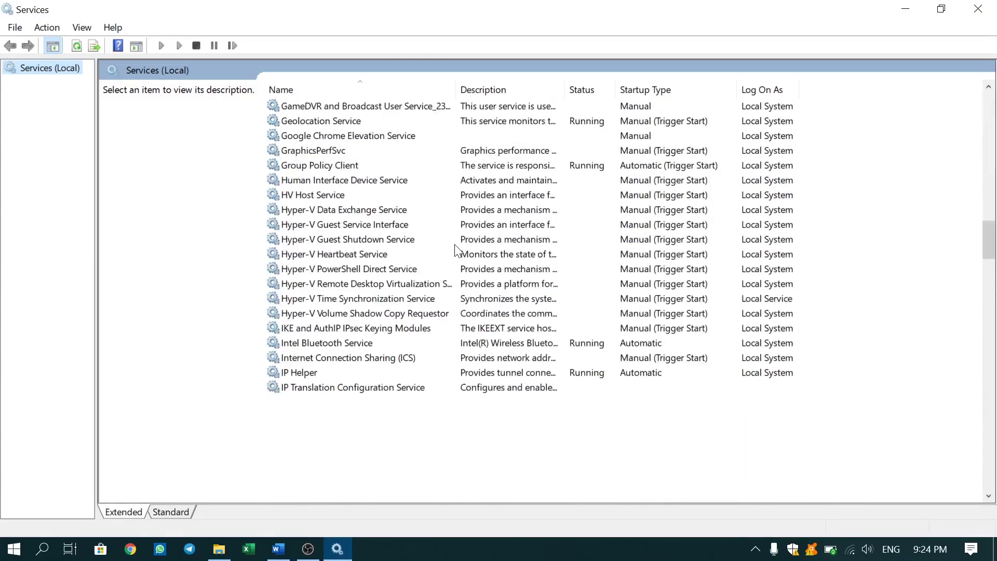
Widen the Name column of the services list so that the long service names fit.
{"action": "scroll", "coordinate": [457, 250], "scroll_direction": "up", "scroll_amount": 18}
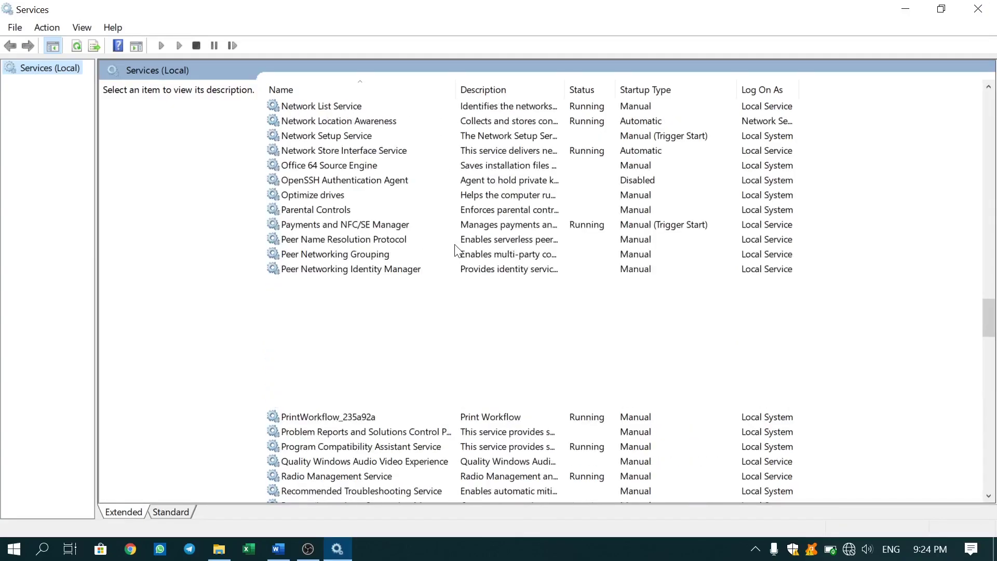
{"action": "scroll", "coordinate": [457, 250], "scroll_direction": "up", "scroll_amount": 20}
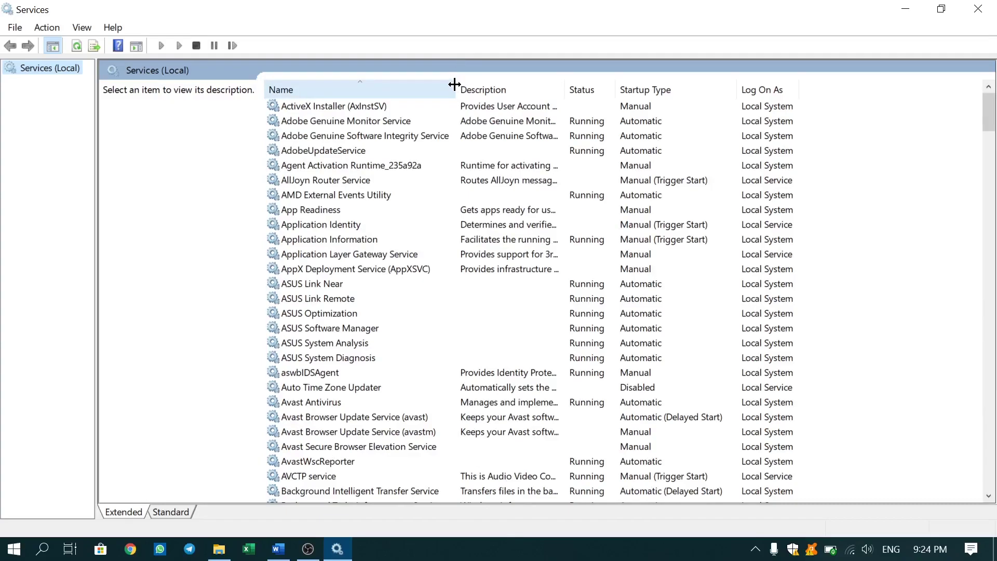
{"action": "left_click_drag", "start_coordinate": [456, 84], "coordinate": [558, 84]}
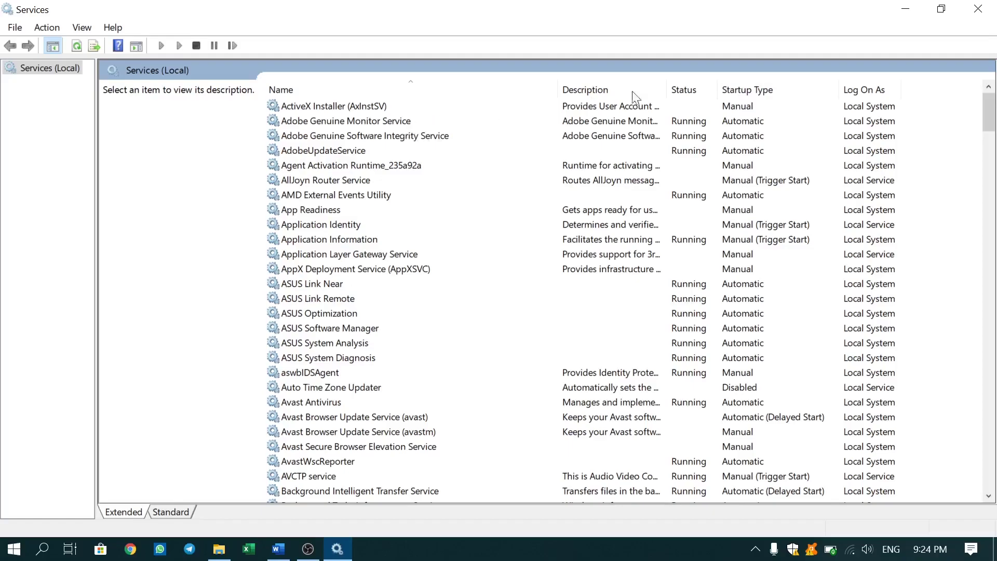
Set the startup type of the Adobe Genuine Monitor Service to Manual in its properties.
{"action": "left_click", "coordinate": [734, 123]}
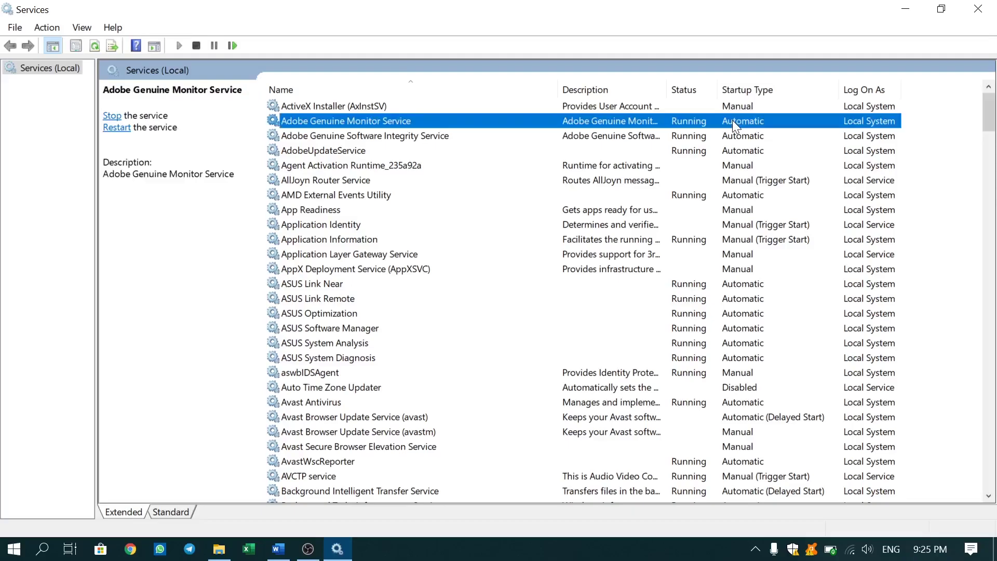
{"action": "right_click", "coordinate": [513, 123]}
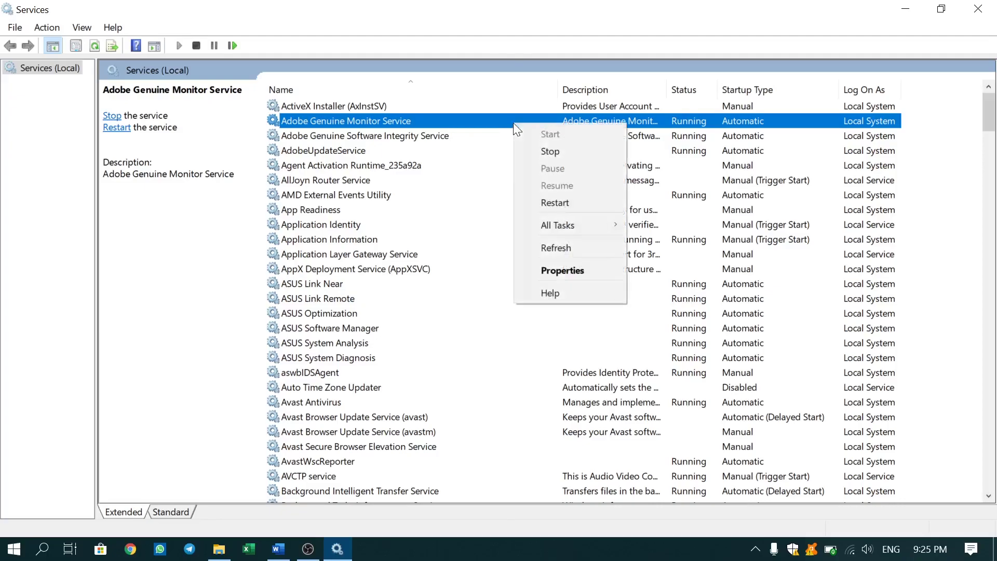
{"action": "left_click", "coordinate": [574, 267]}
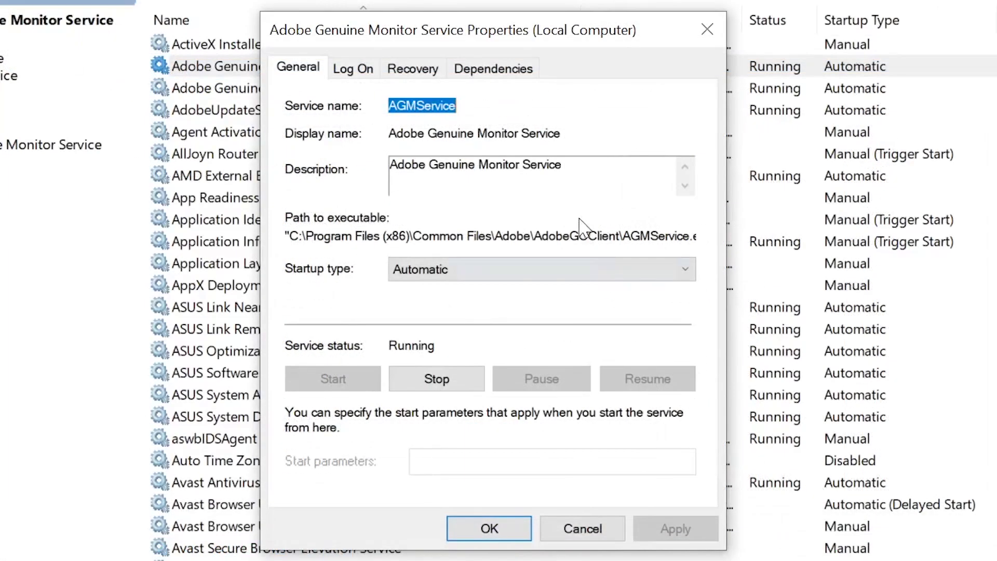
{"action": "left_click", "coordinate": [435, 270]}
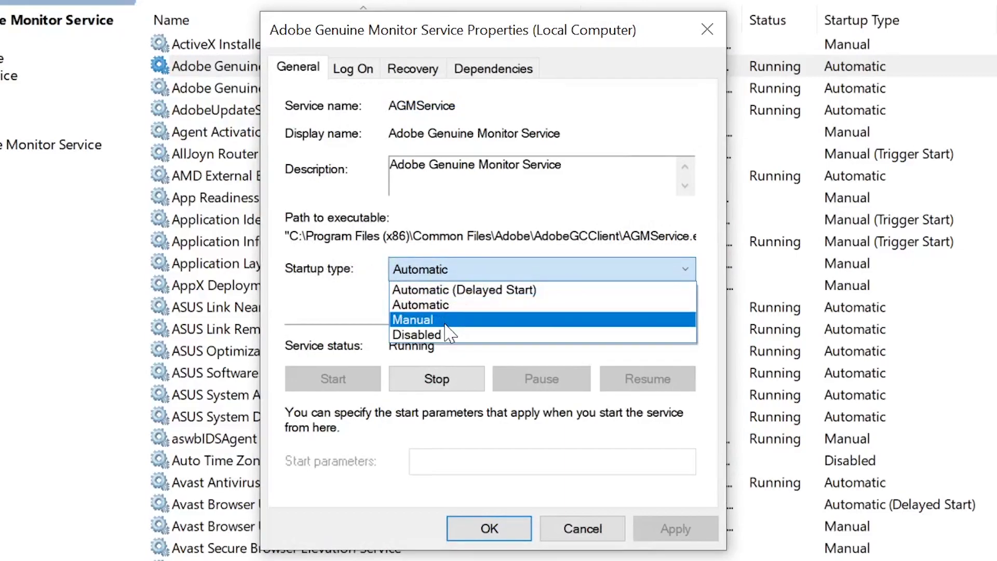
{"action": "left_click", "coordinate": [446, 325]}
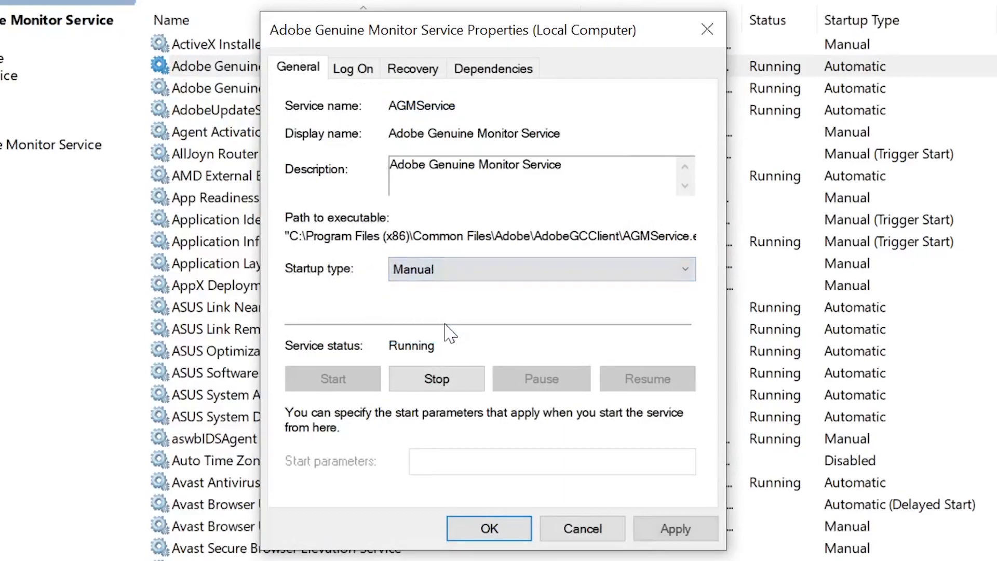
{"action": "left_click", "coordinate": [505, 532]}
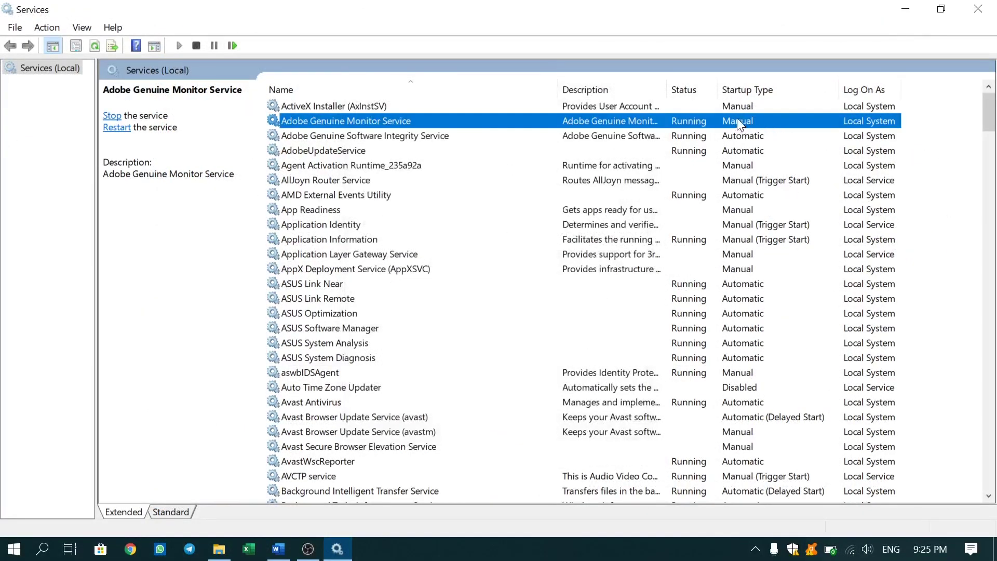
Look through the rest of the services list with its startup types, and close the Services window.
{"action": "scroll", "coordinate": [373, 346], "scroll_direction": "down", "scroll_amount": 13}
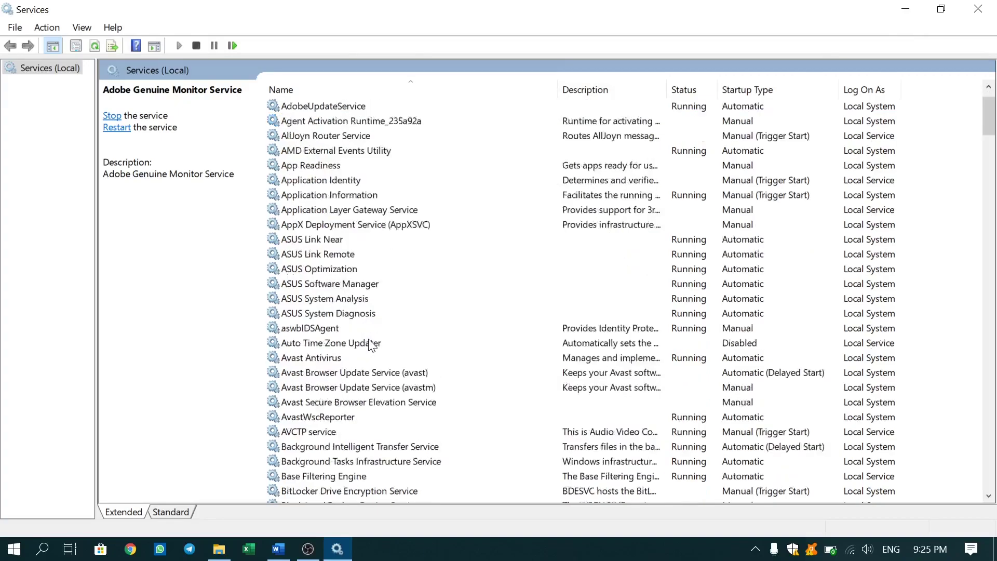
{"action": "scroll", "coordinate": [373, 346], "scroll_direction": "down", "scroll_amount": 16}
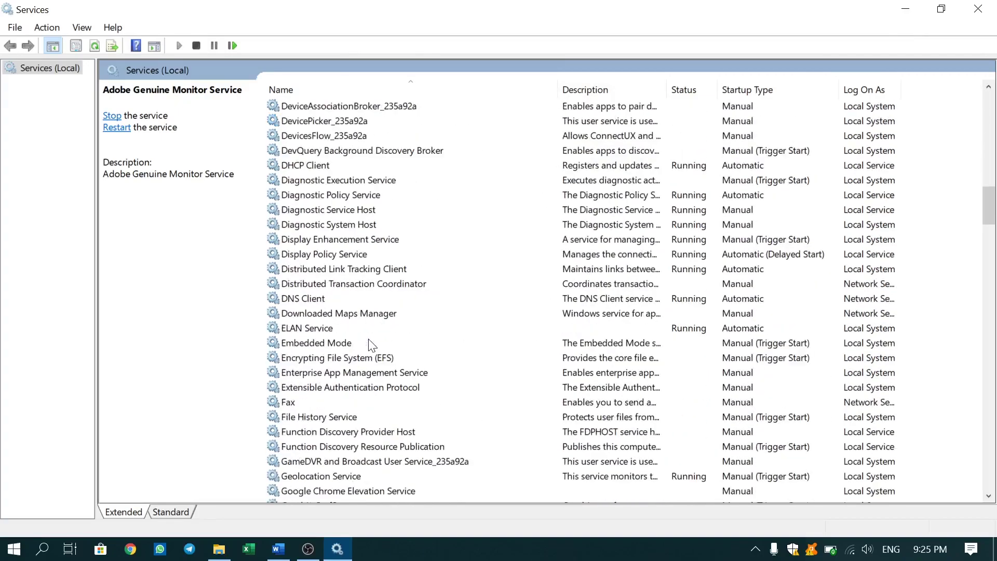
{"action": "scroll", "coordinate": [373, 346], "scroll_direction": "down", "scroll_amount": 20}
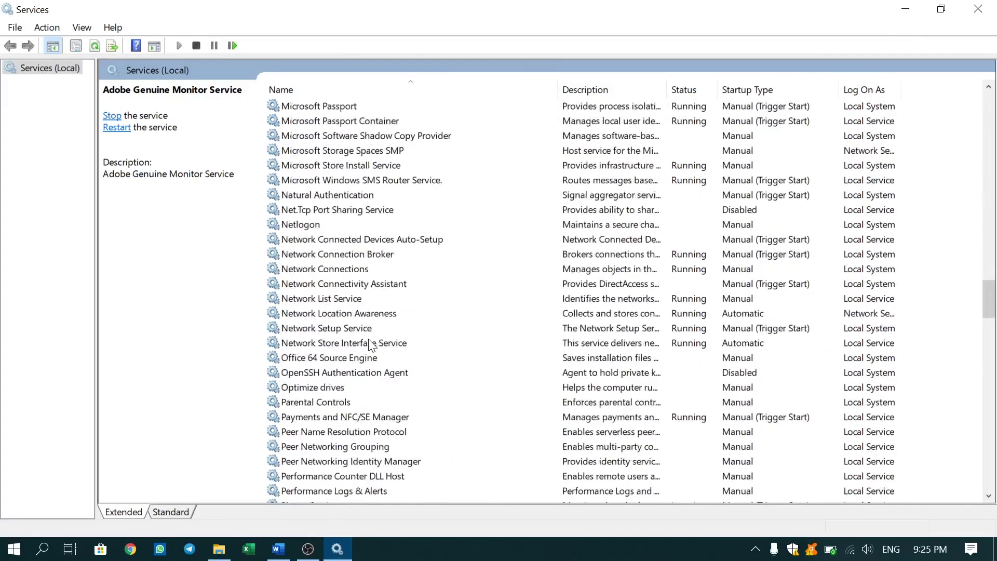
{"action": "scroll", "coordinate": [373, 346], "scroll_direction": "down", "scroll_amount": 20}
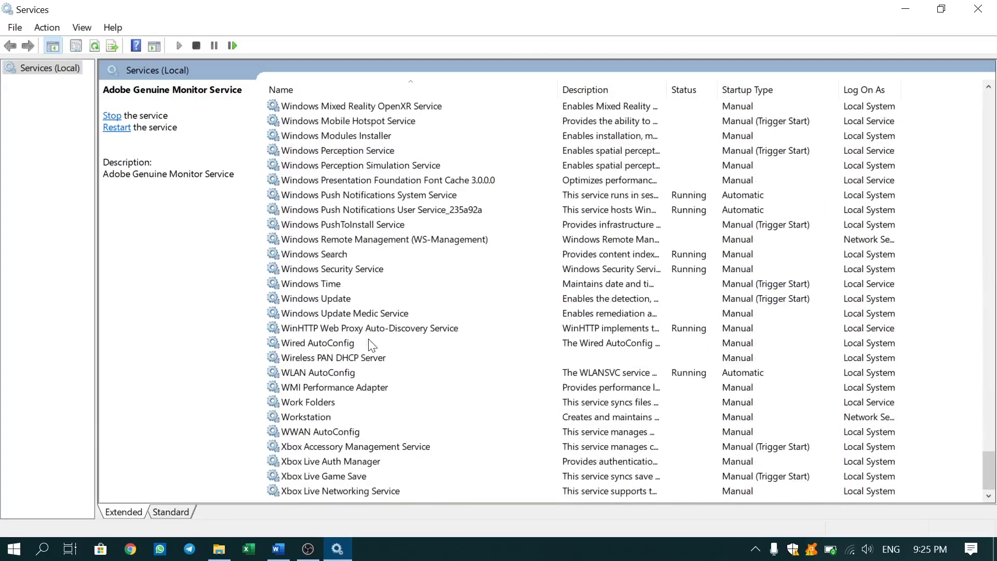
{"action": "scroll", "coordinate": [373, 346], "scroll_direction": "up", "scroll_amount": 20}
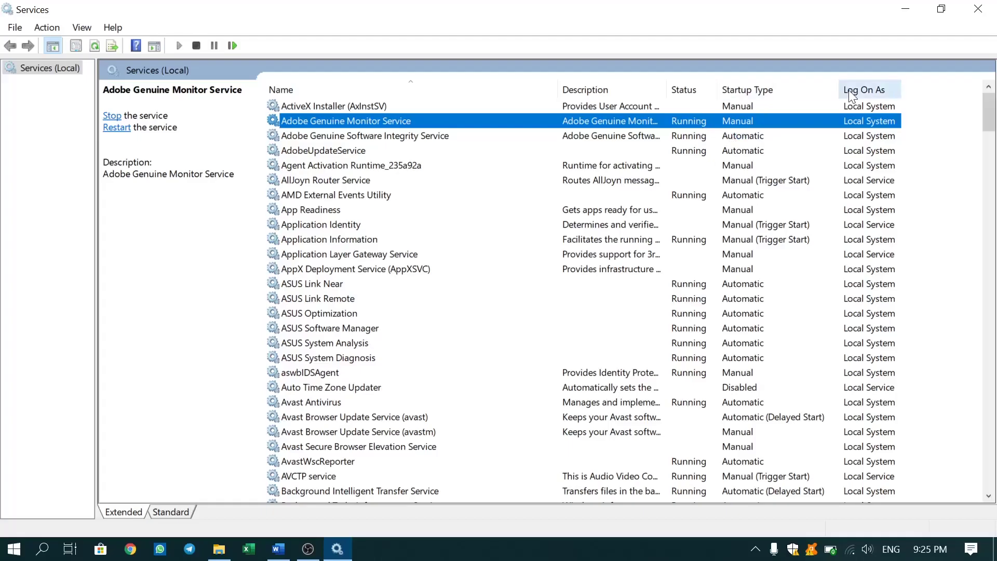
{"action": "left_click", "coordinate": [980, 7]}
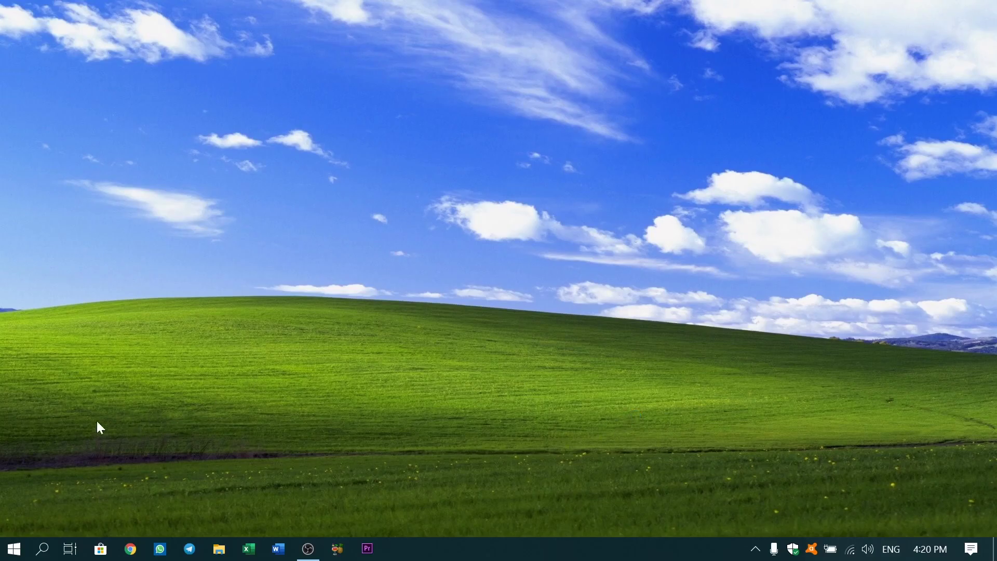
Search Windows for "disk cleanup" and open the Disk Cleanup app.
{"action": "left_click", "coordinate": [42, 550]}
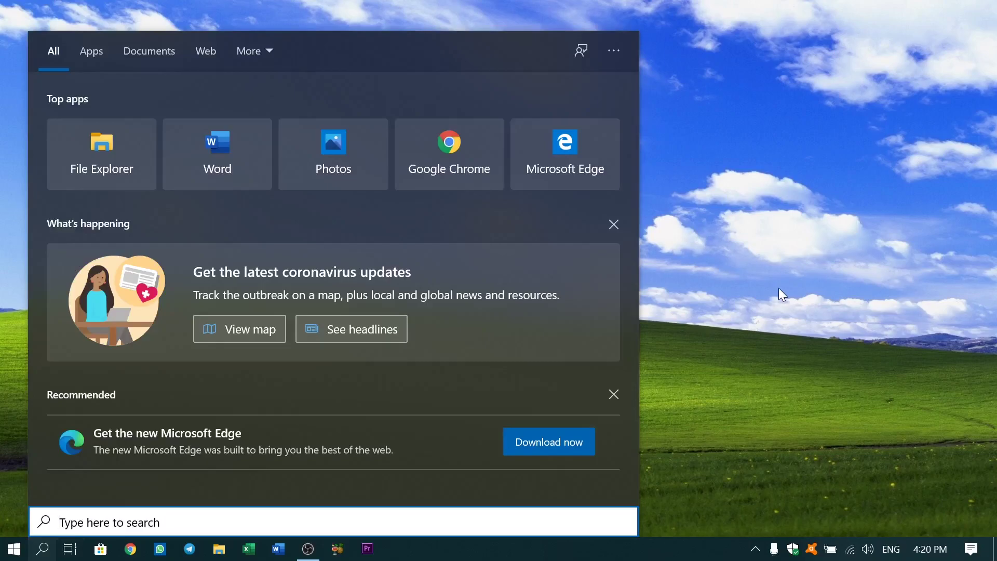
{"action": "type", "text": "disk cle"}
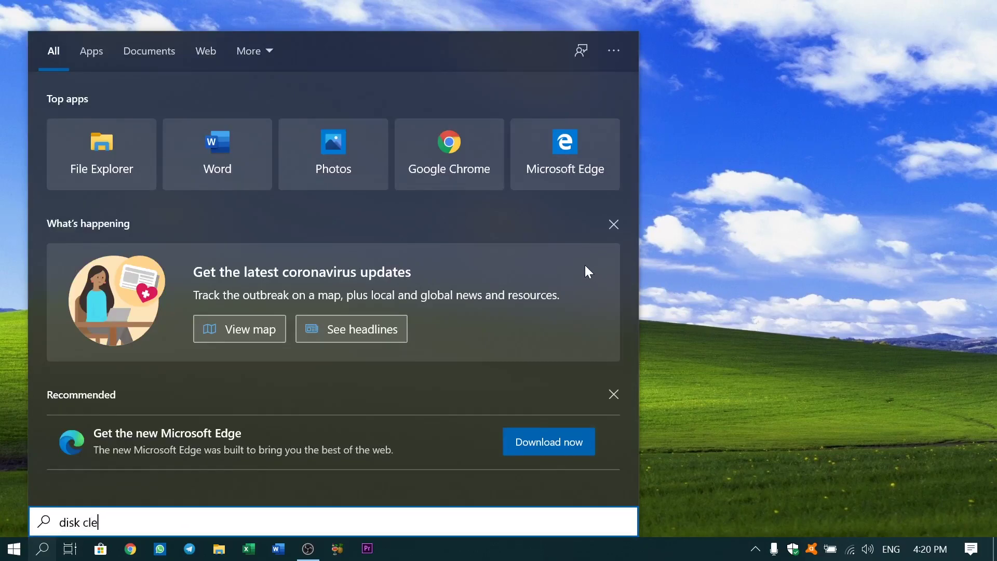
{"action": "type", "text": "anup"}
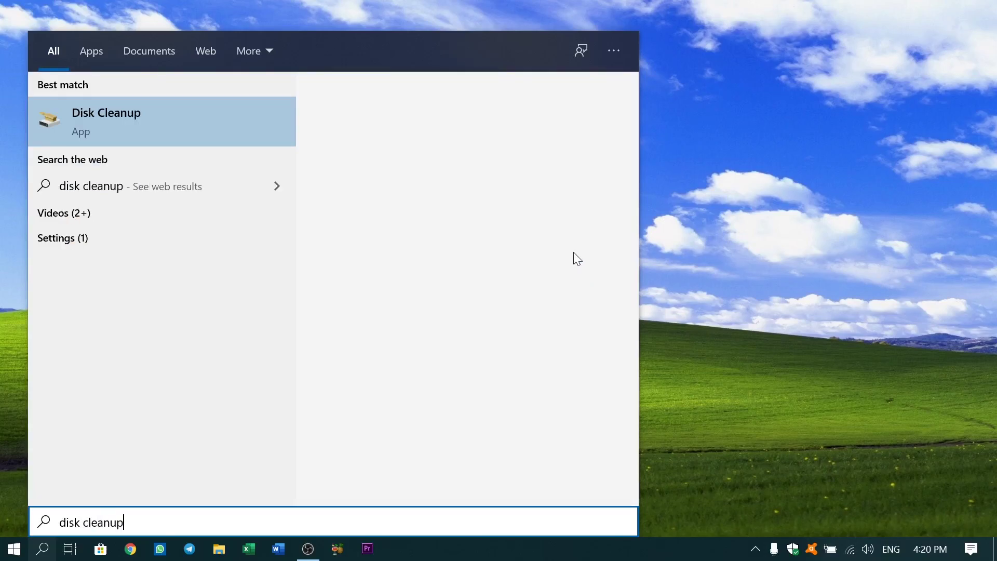
{"action": "left_click", "coordinate": [109, 128]}
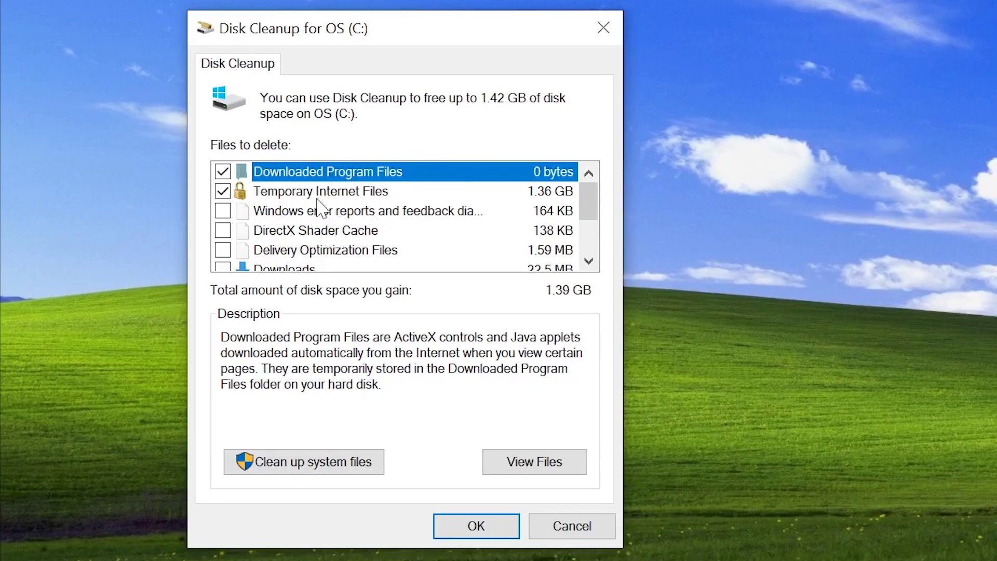
Mark Windows error reports and feedback diagnostics, DirectX Shader Cache and Delivery Optimization Files for deletion.
{"action": "left_click", "coordinate": [224, 208]}
{"action": "left_click", "coordinate": [227, 232]}
{"action": "left_click", "coordinate": [226, 251]}
Add the Recycle Bin and Temporary files to the cleanup, leaving Downloads out, and permanently delete the marked files.
{"action": "left_click", "coordinate": [589, 261]}
{"action": "left_click", "coordinate": [589, 261]}
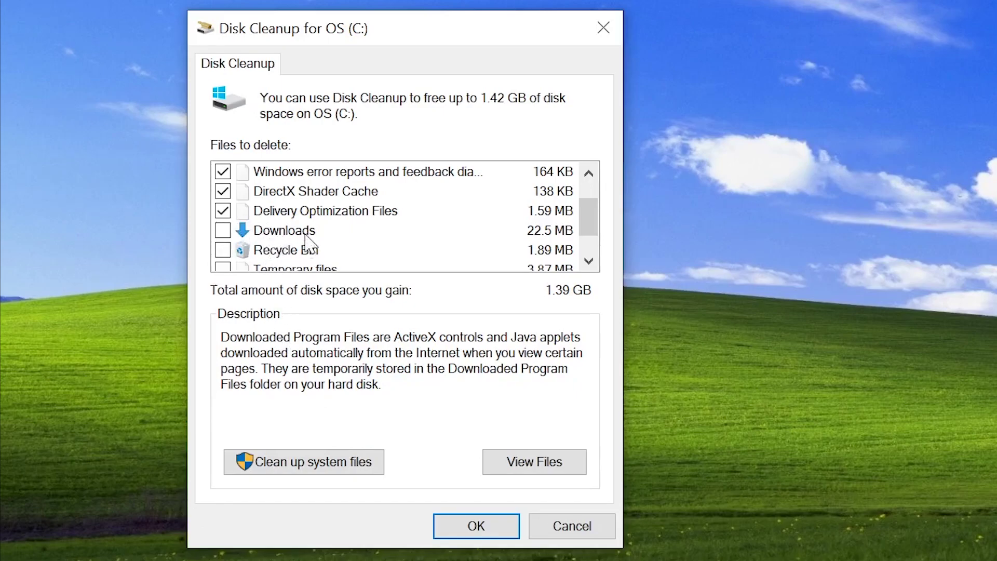
{"action": "left_click", "coordinate": [224, 229]}
{"action": "left_click", "coordinate": [590, 261]}
{"action": "left_click", "coordinate": [590, 261]}
{"action": "left_click", "coordinate": [223, 230]}
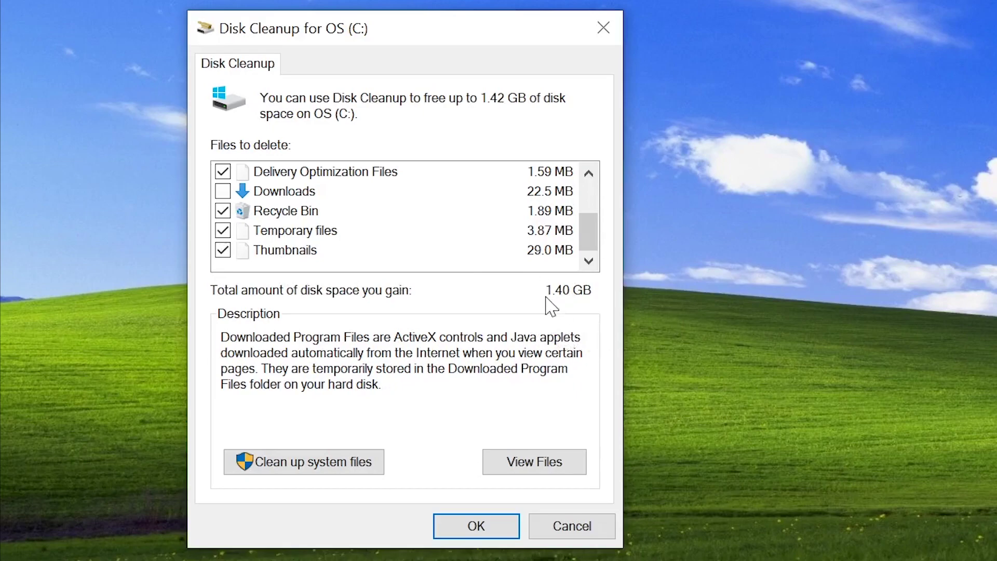
{"action": "left_click", "coordinate": [483, 528]}
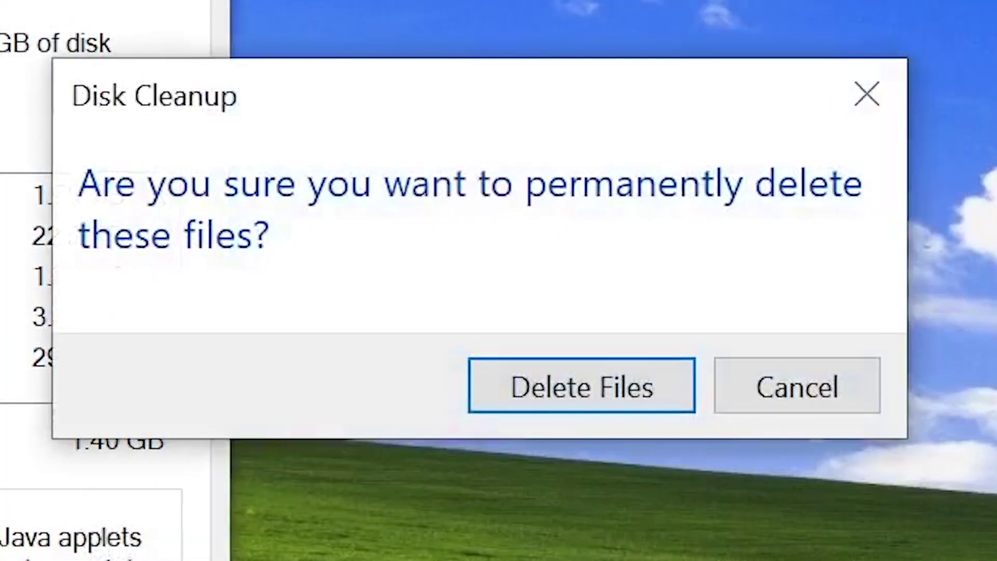
{"action": "left_click", "coordinate": [527, 394]}
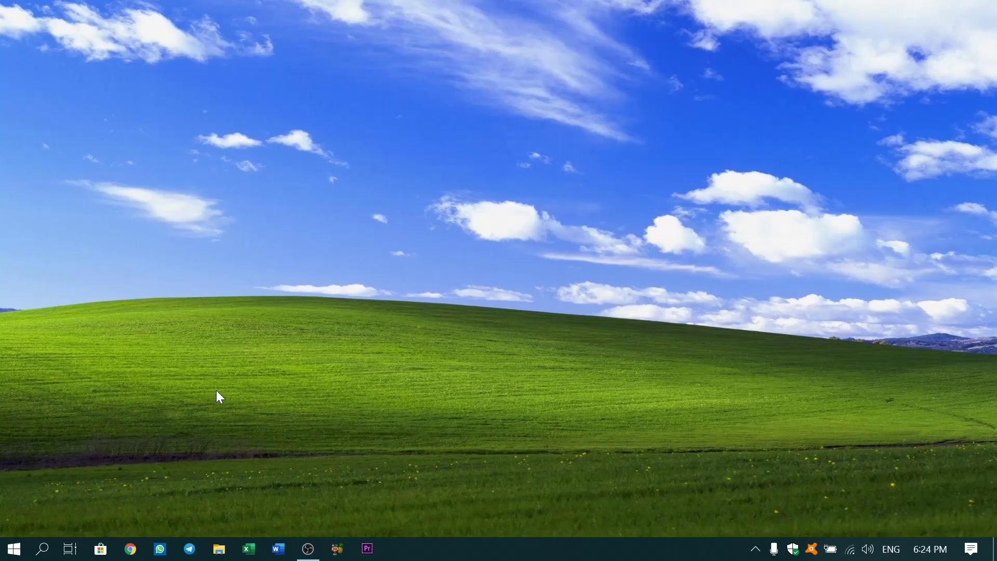
Search Windows for "control panel", open Control Panel and go to the list of programs to uninstall.
{"action": "left_click", "coordinate": [42, 548]}
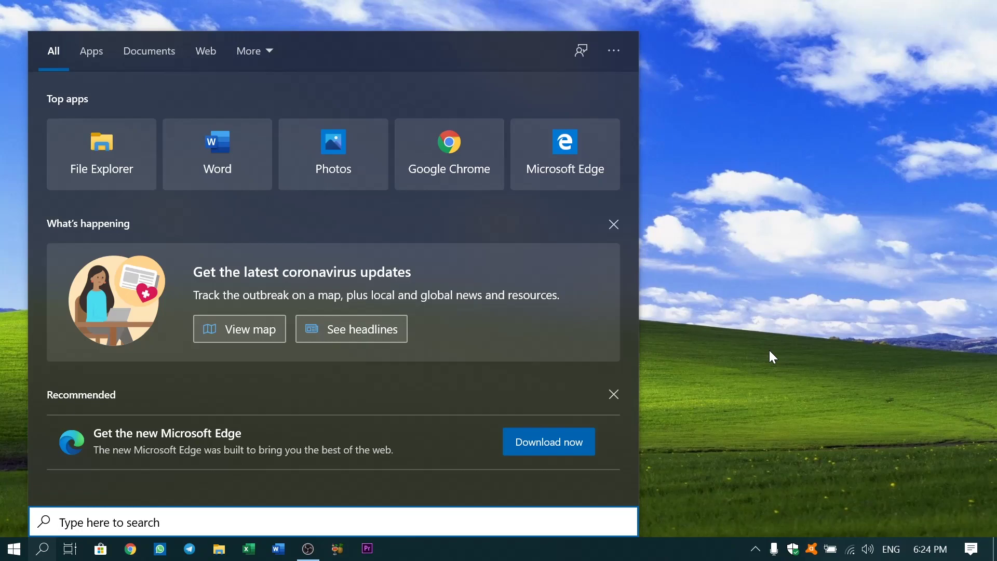
{"action": "type", "text": "contro"}
{"action": "key", "text": "BackSpace"}
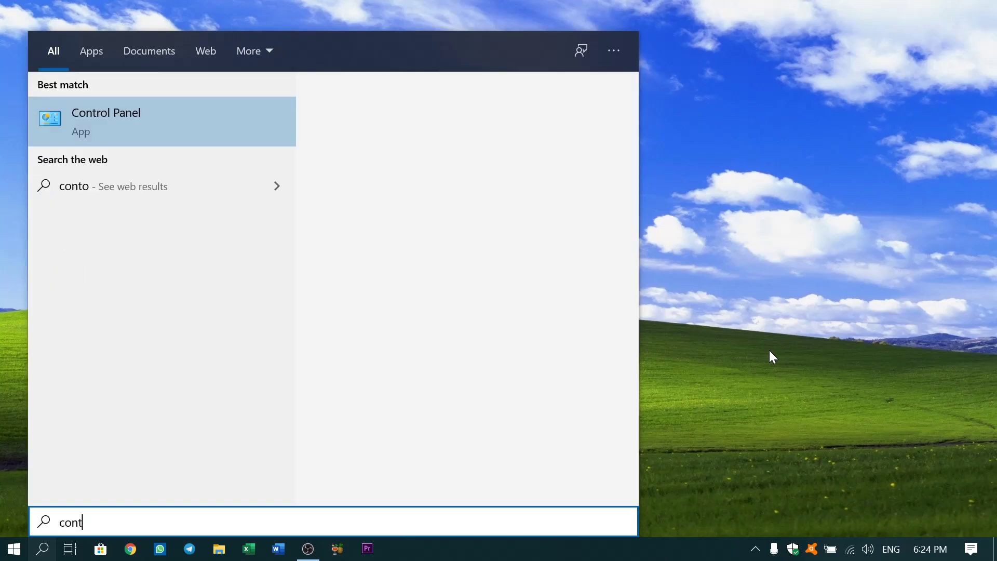
{"action": "type", "text": "rol panel"}
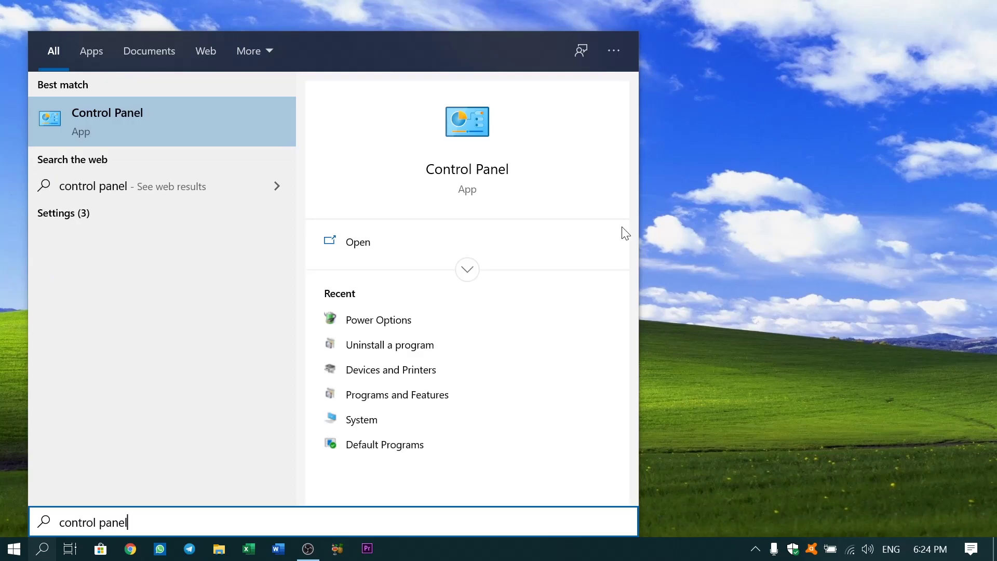
{"action": "left_click", "coordinate": [91, 115]}
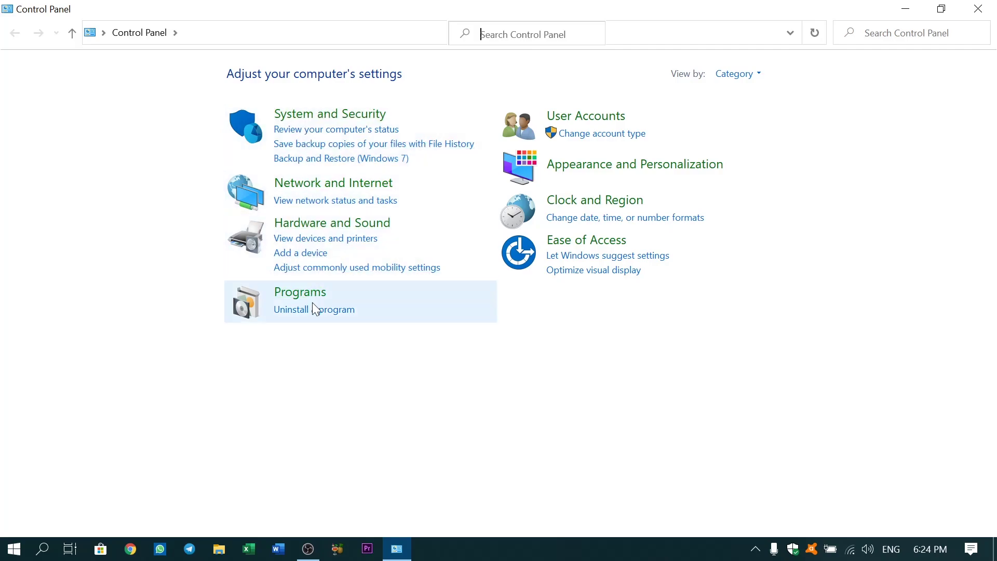
{"action": "left_click", "coordinate": [297, 311]}
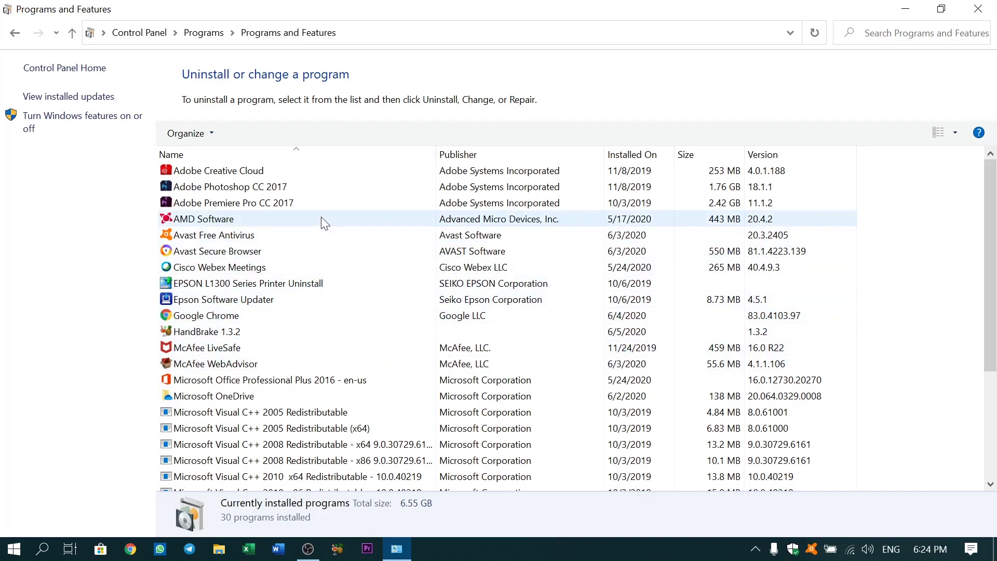
Review the installed programs for ones to uninstall, select Telegram Desktop as an example, and close the Programs and Features window.
{"action": "scroll", "coordinate": [325, 224], "scroll_direction": "down", "scroll_amount": 4}
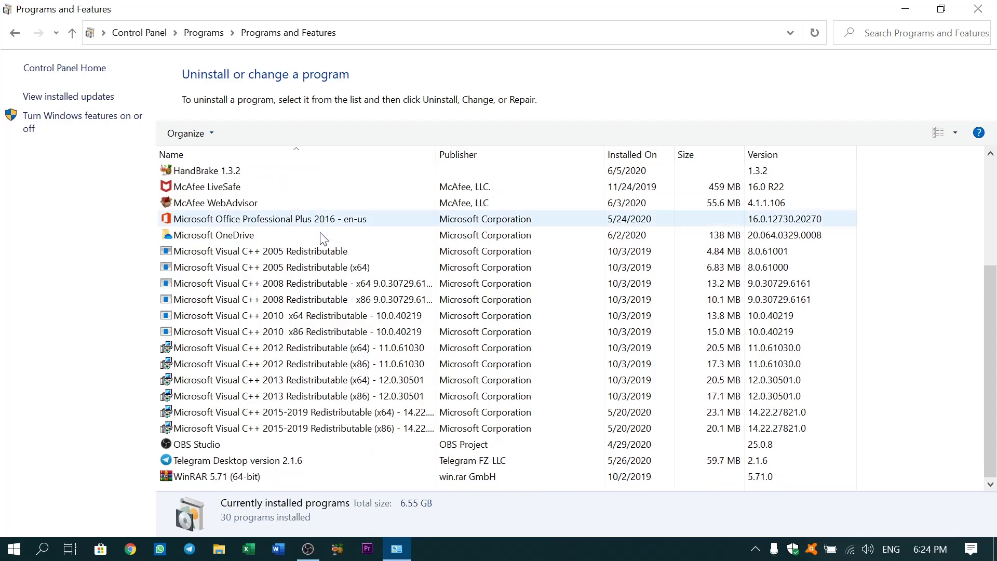
{"action": "left_click", "coordinate": [274, 462]}
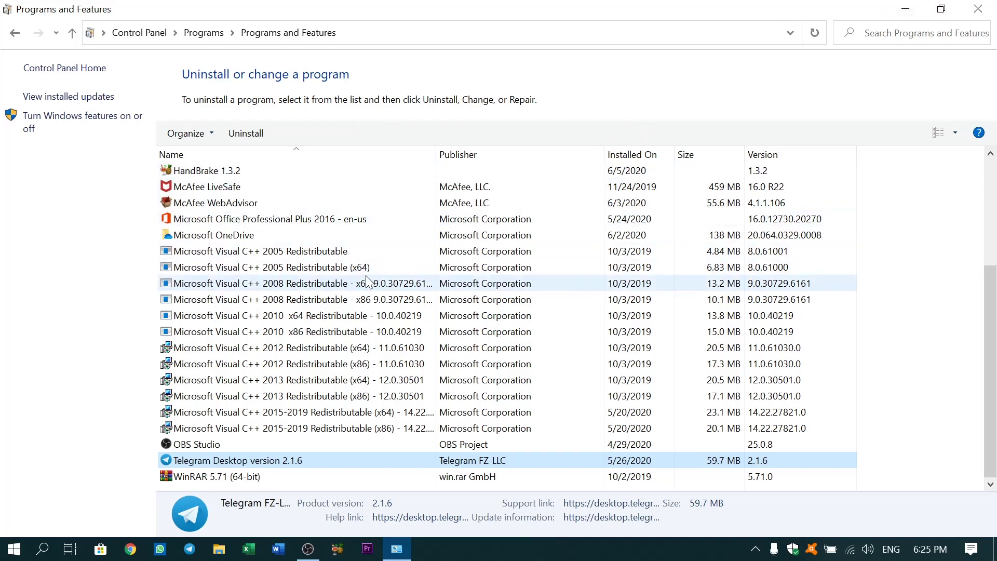
{"action": "scroll", "coordinate": [317, 283], "scroll_direction": "up", "scroll_amount": 2}
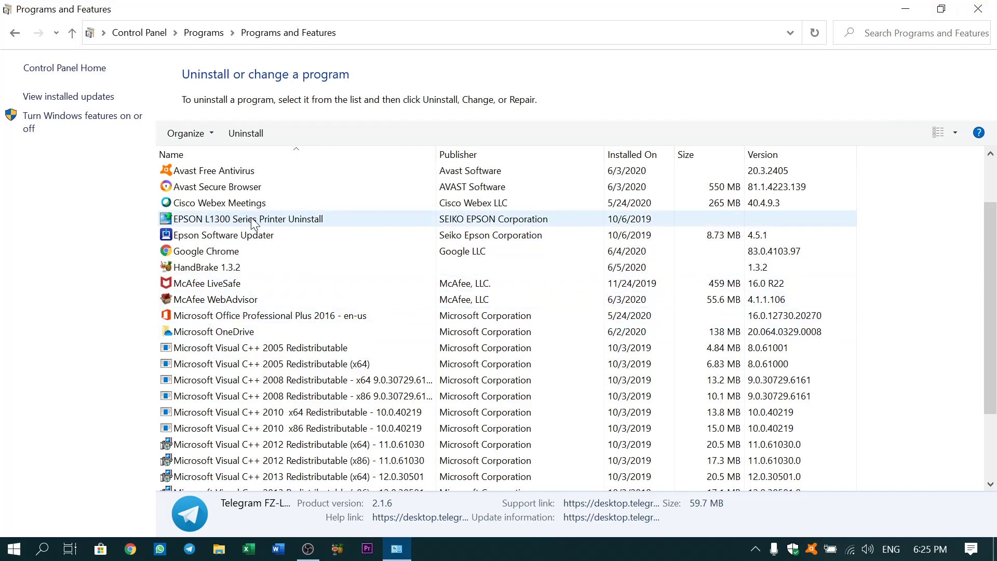
{"action": "left_click", "coordinate": [976, 10]}
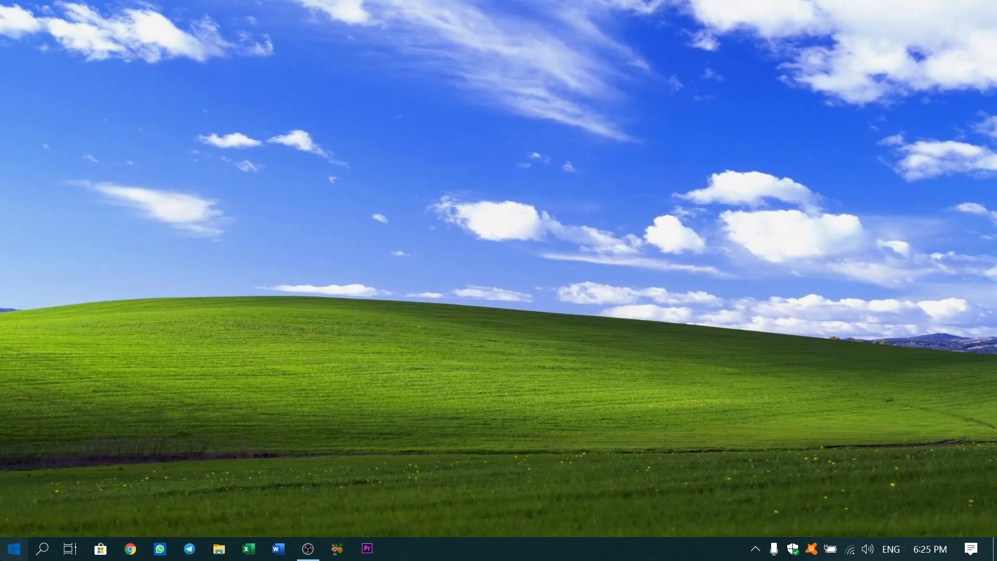
Bring up the options, including Uninstall, for the recently added HandBrake app in Start, and dismiss them.
{"action": "left_click", "coordinate": [13, 549]}
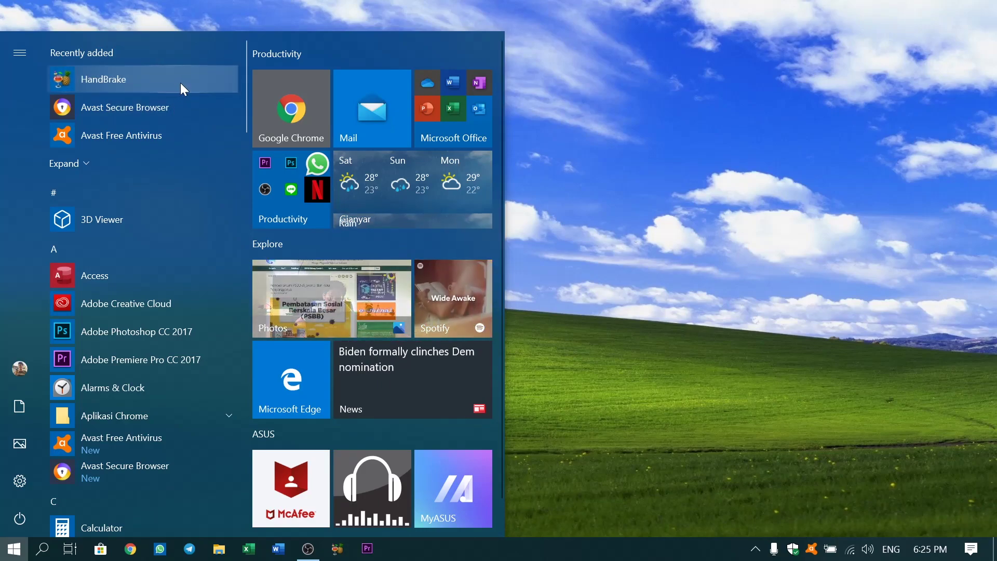
{"action": "right_click", "coordinate": [180, 83]}
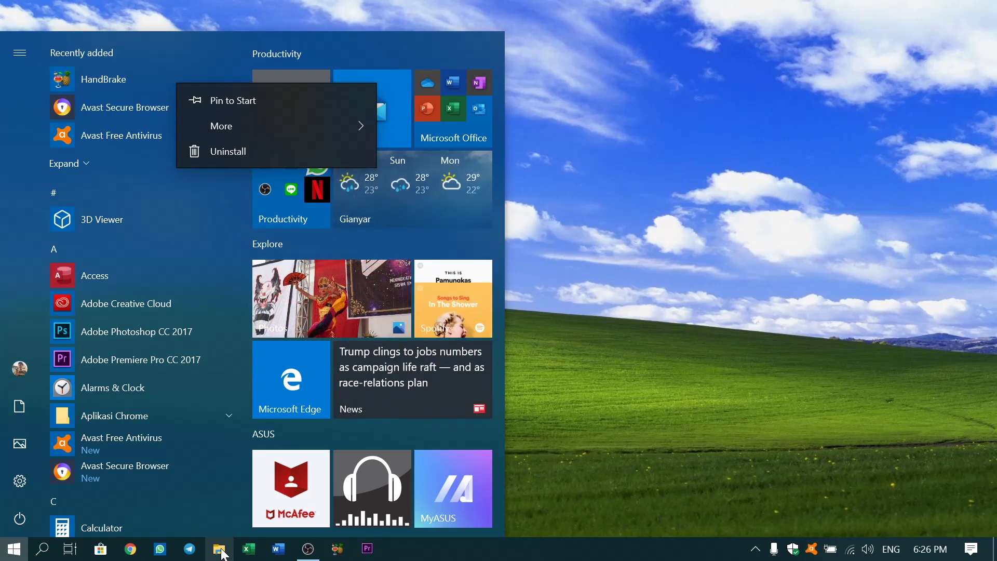
{"action": "left_click", "coordinate": [537, 305]}
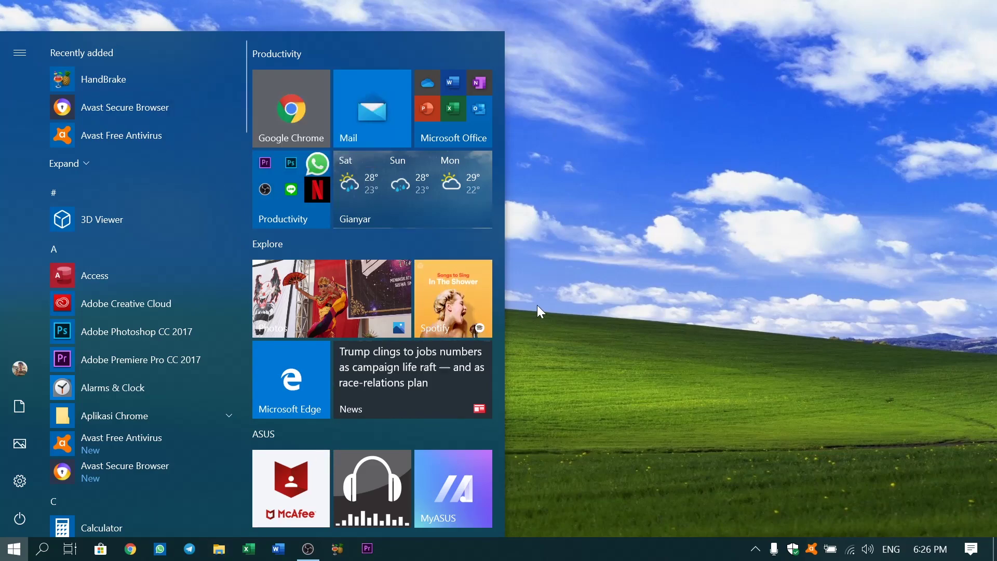
Dismiss the Start menu, search Windows for "control panel" and open Control Panel.
{"action": "left_click", "coordinate": [555, 288]}
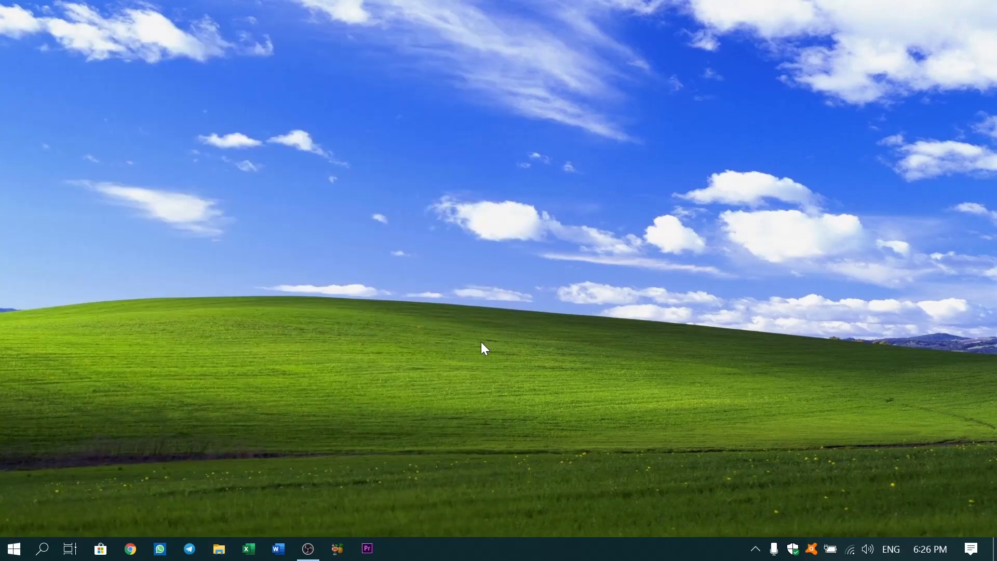
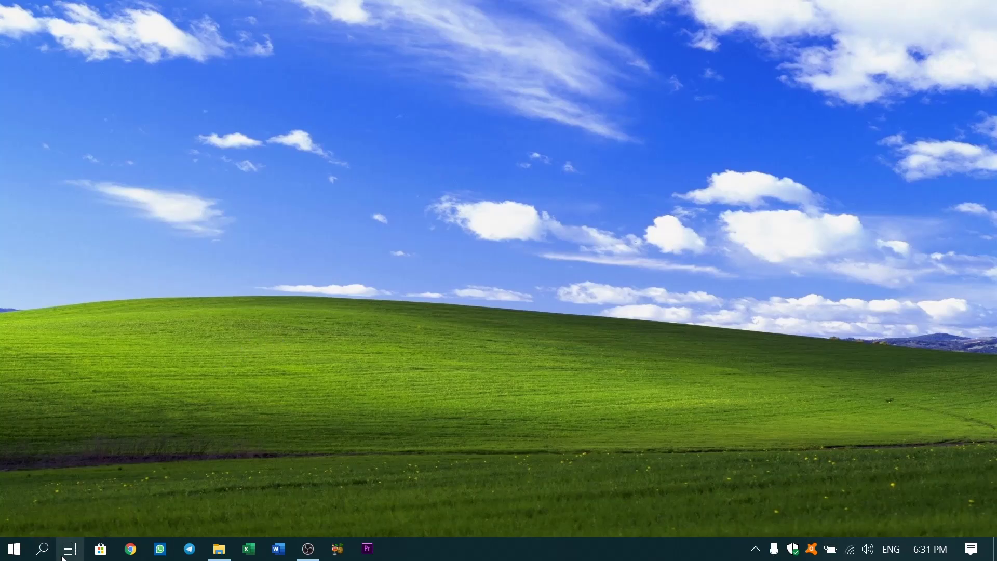
{"action": "left_click", "coordinate": [45, 553]}
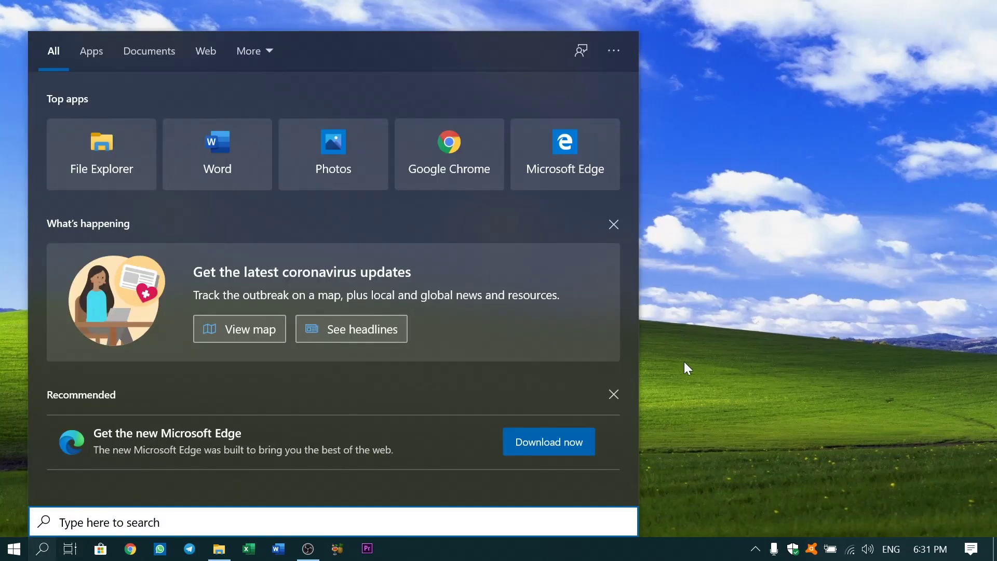
{"action": "type", "text": "contro"}
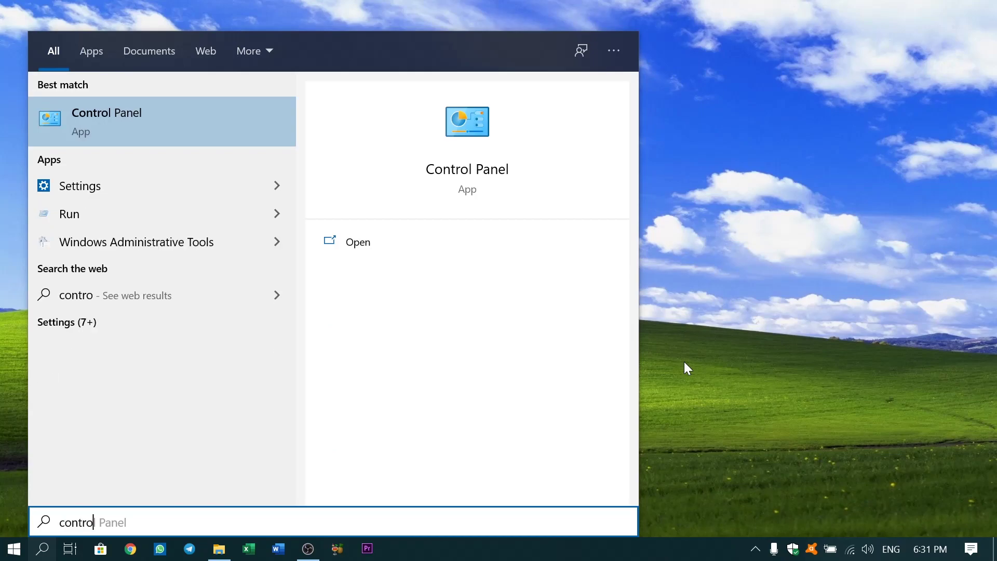
{"action": "type", "text": ";"}
{"action": "key", "text": "BackSpace"}
{"action": "type", "text": "l panel"}
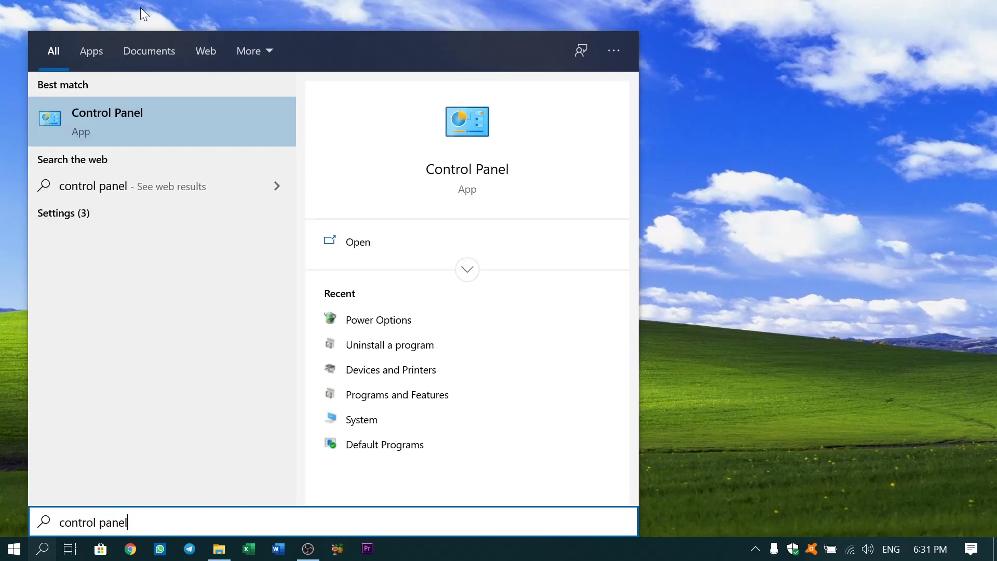
{"action": "left_click", "coordinate": [98, 115]}
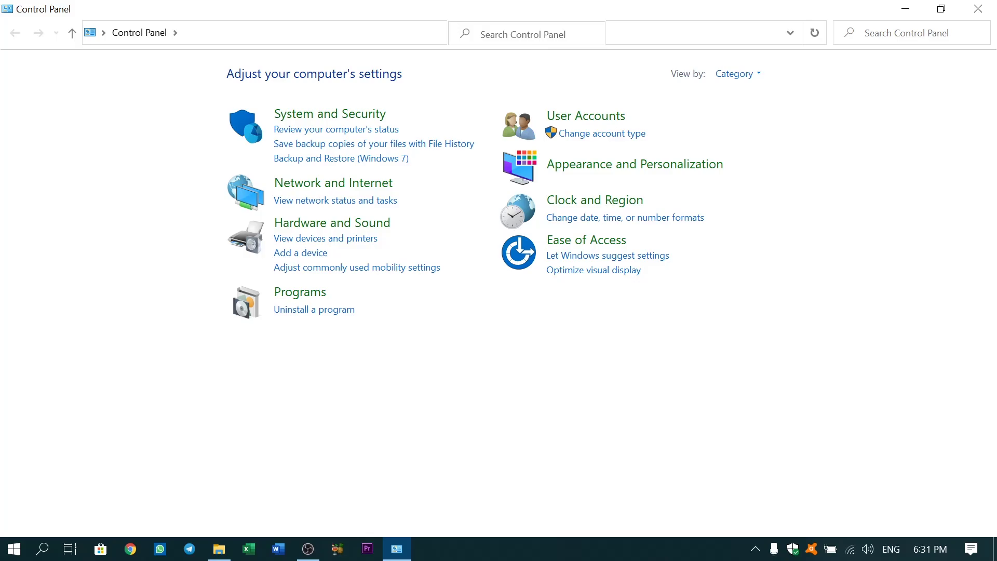
Search Control Panel for "power option" and open Power Options.
{"action": "type", "text": "power option"}
{"action": "key", "text": "Return"}
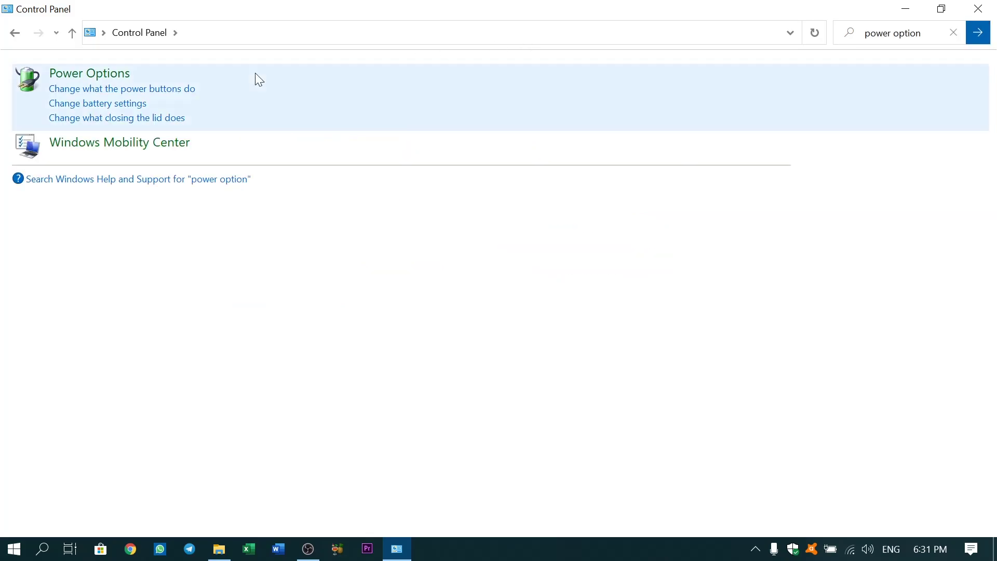
{"action": "left_click", "coordinate": [96, 74]}
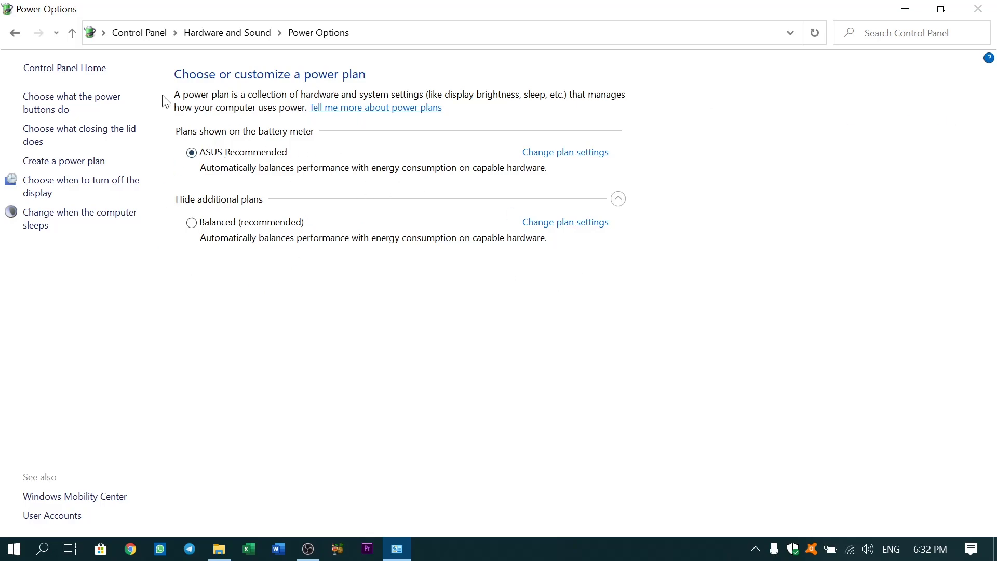
Create a power plan based on High performance named "Maximum Perfomance", keeping the offered display and sleep settings, and close Power Options.
{"action": "left_click", "coordinate": [86, 162]}
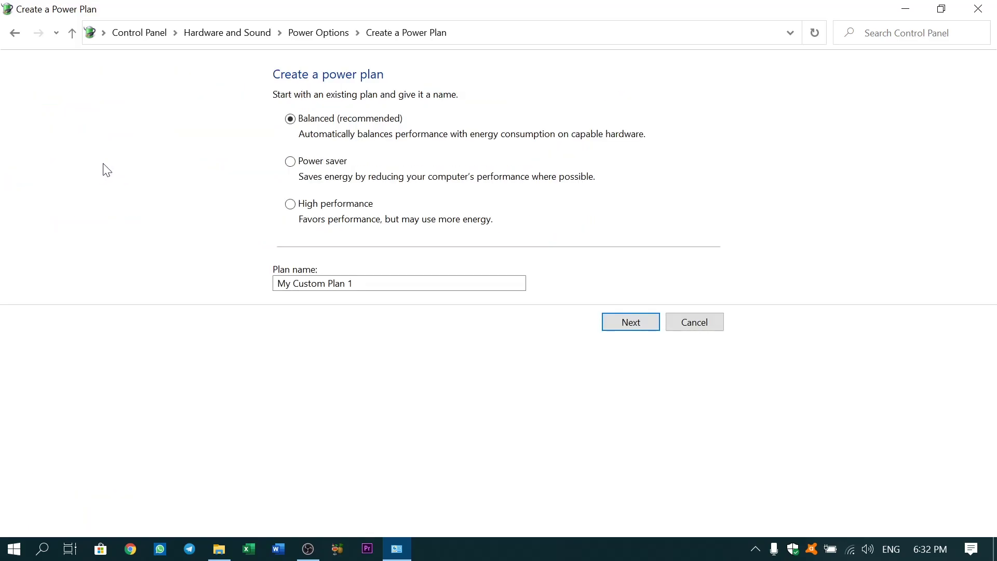
{"action": "left_click", "coordinate": [290, 204]}
{"action": "triple_click", "coordinate": [385, 283]}
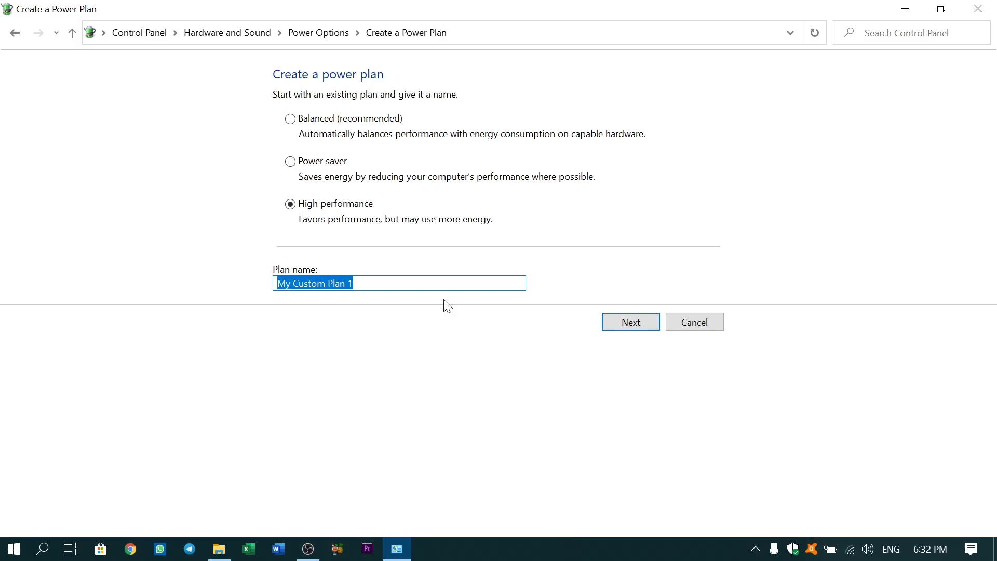
{"action": "type", "text": "Maxi"}
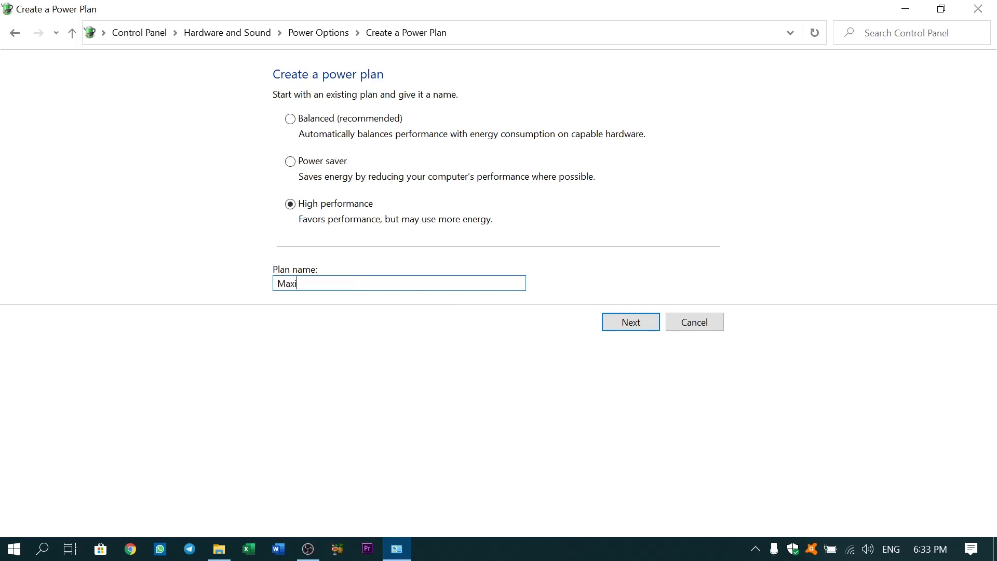
{"action": "type", "text": "mum Perfomance"}
{"action": "left_click", "coordinate": [640, 331]}
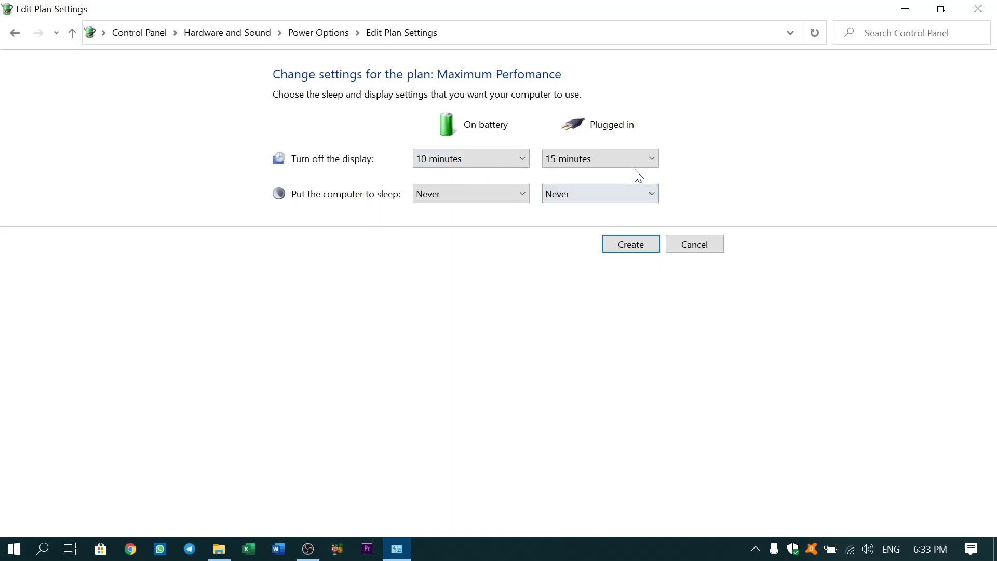
{"action": "left_click", "coordinate": [623, 252]}
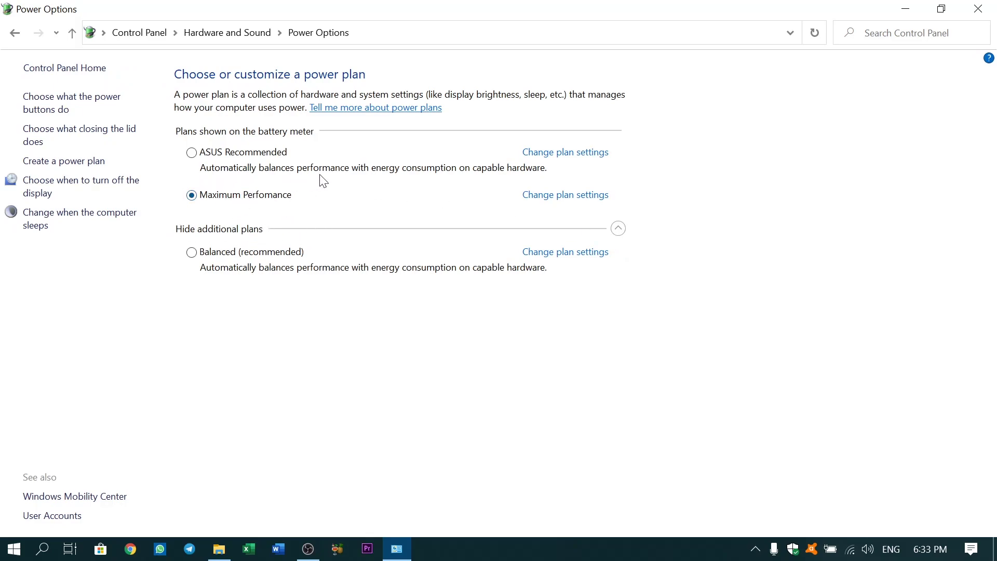
{"action": "left_click", "coordinate": [990, 12]}
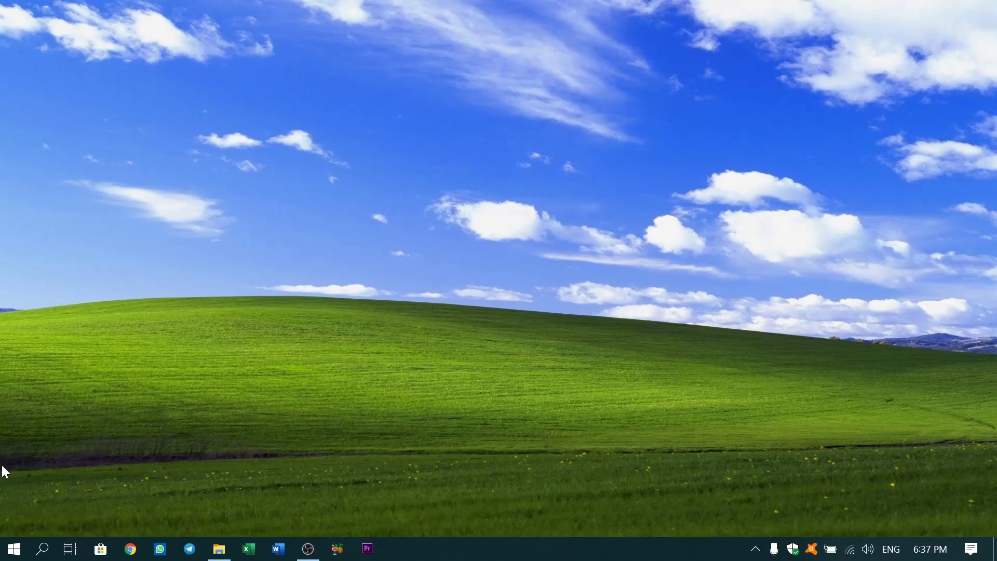
Search Windows for "cmd", open Command Prompt and move its window slightly higher on the desktop.
{"action": "left_click", "coordinate": [42, 548]}
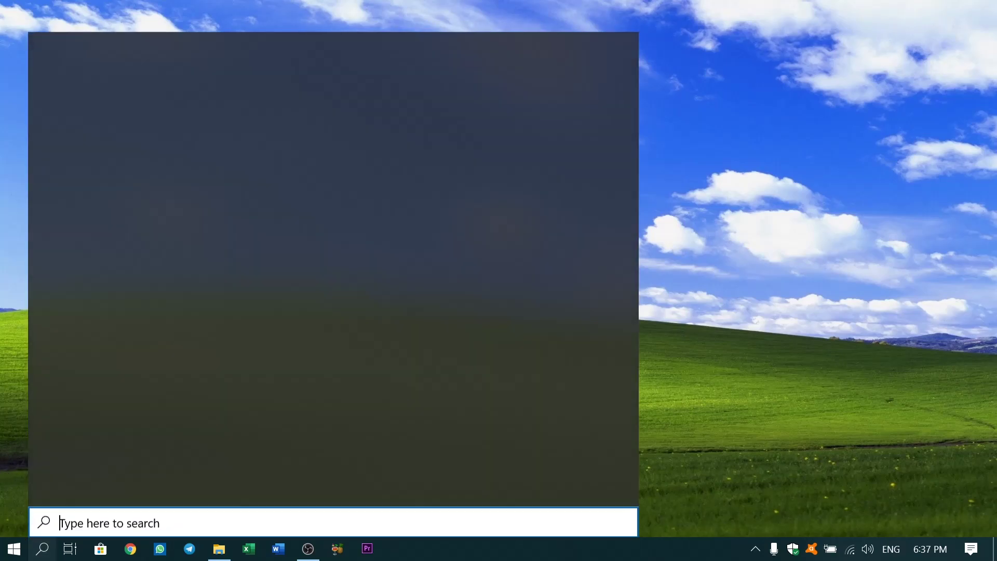
{"action": "type", "text": "CM"}
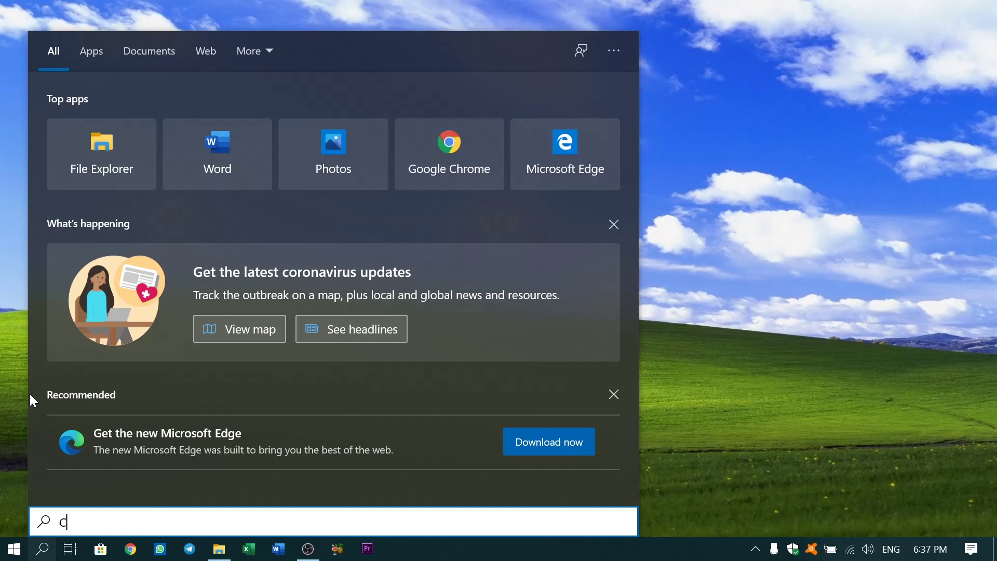
{"action": "key", "text": "BackSpace"}
{"action": "key", "text": "BackSpace"}
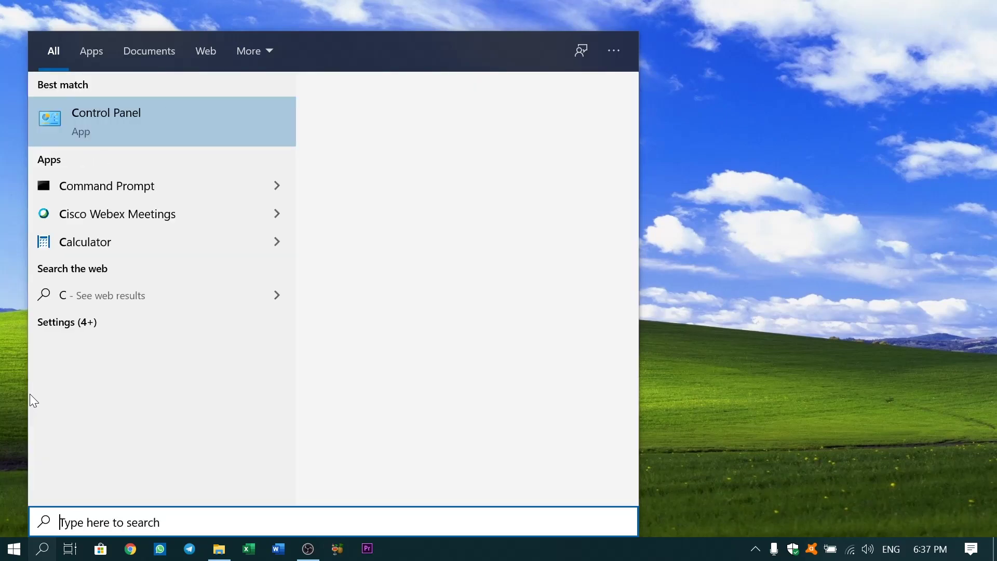
{"action": "type", "text": "cmd"}
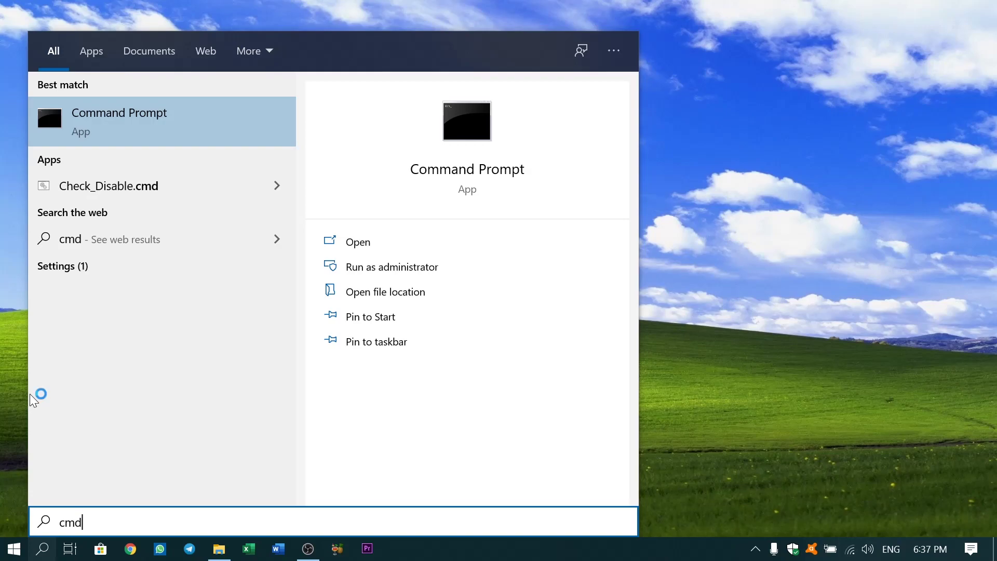
{"action": "key", "text": "Return"}
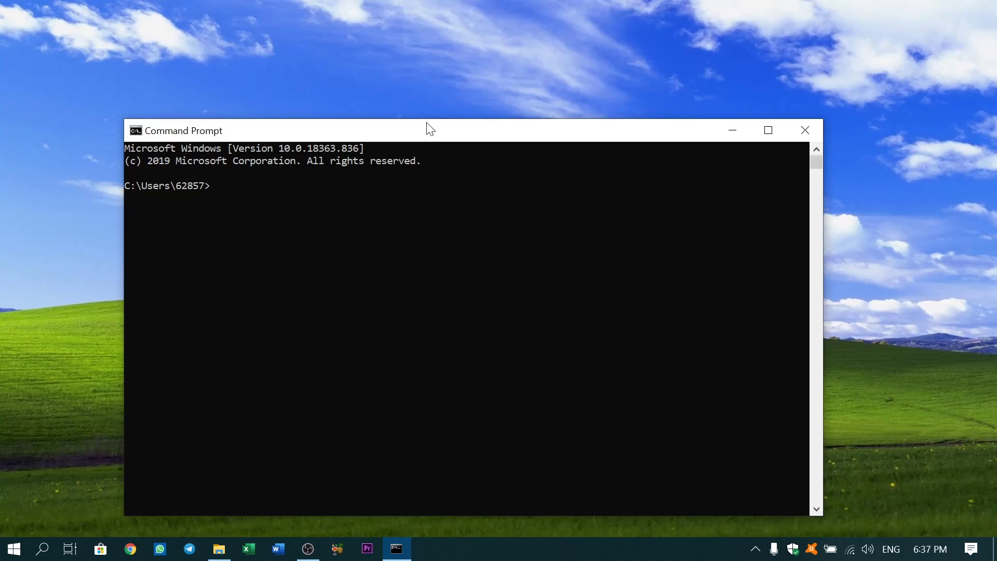
{"action": "left_click_drag", "start_coordinate": [428, 128], "coordinate": [434, 87]}
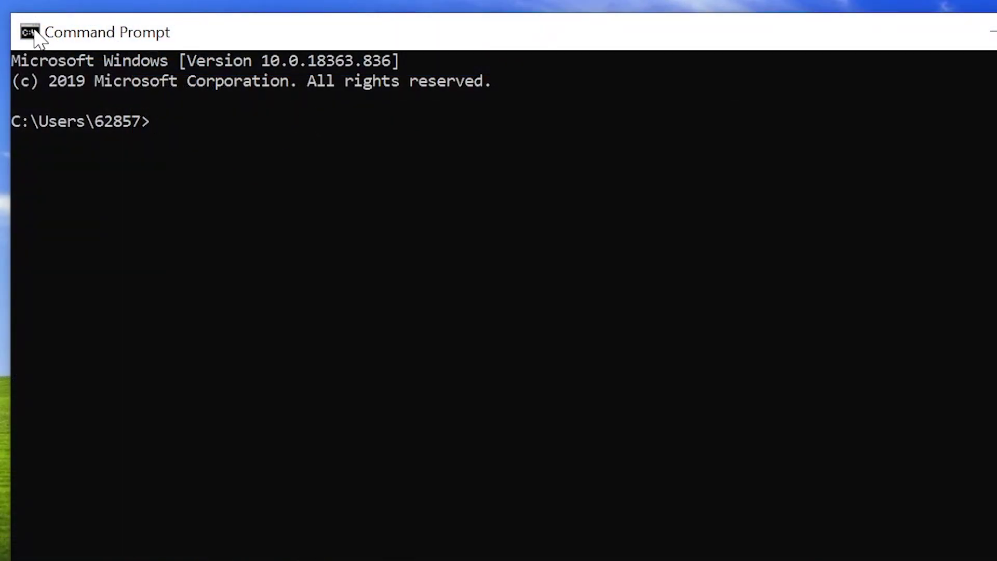
Start wmic in Command Prompt and run "diskdrive get status" to check the health of the disk drives.
{"action": "type", "text": "wmic"}
{"action": "key", "text": "Return"}
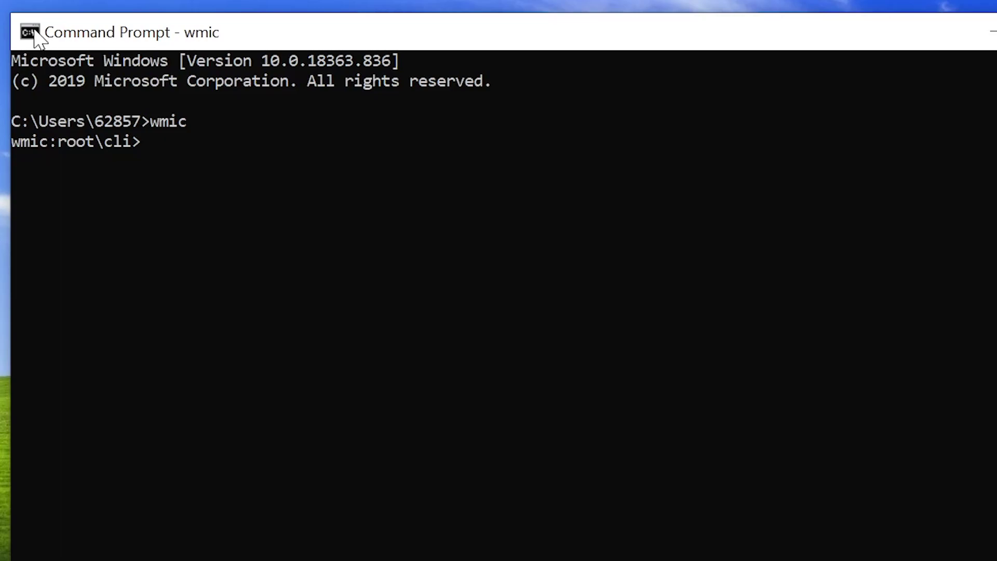
{"action": "type", "text": "diskdrive"}
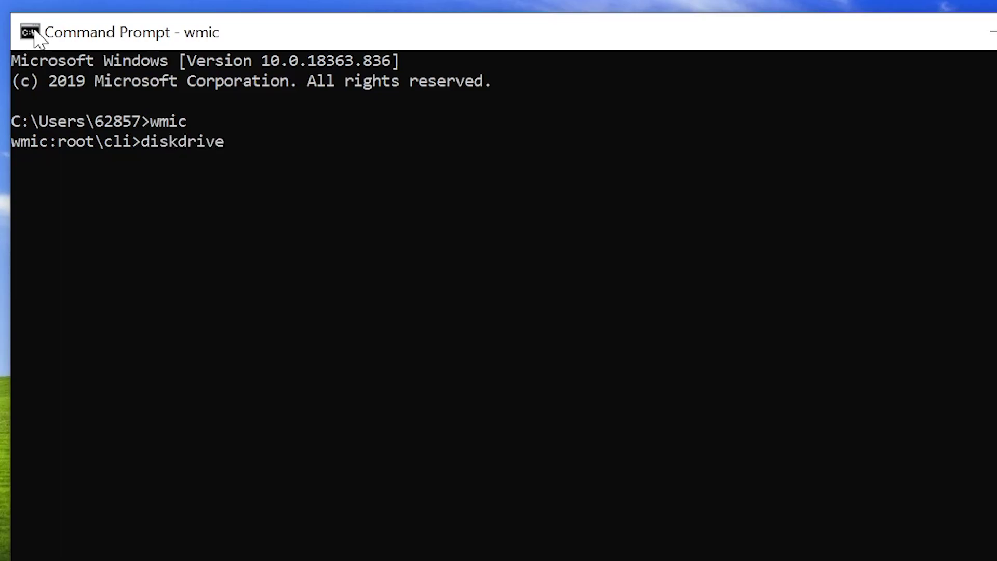
{"action": "type", "text": " get stat"}
{"action": "key", "text": "BackSpace"}
{"action": "key", "text": "BackSpace"}
{"action": "type", "text": "tatus"}
{"action": "key", "text": "Return"}
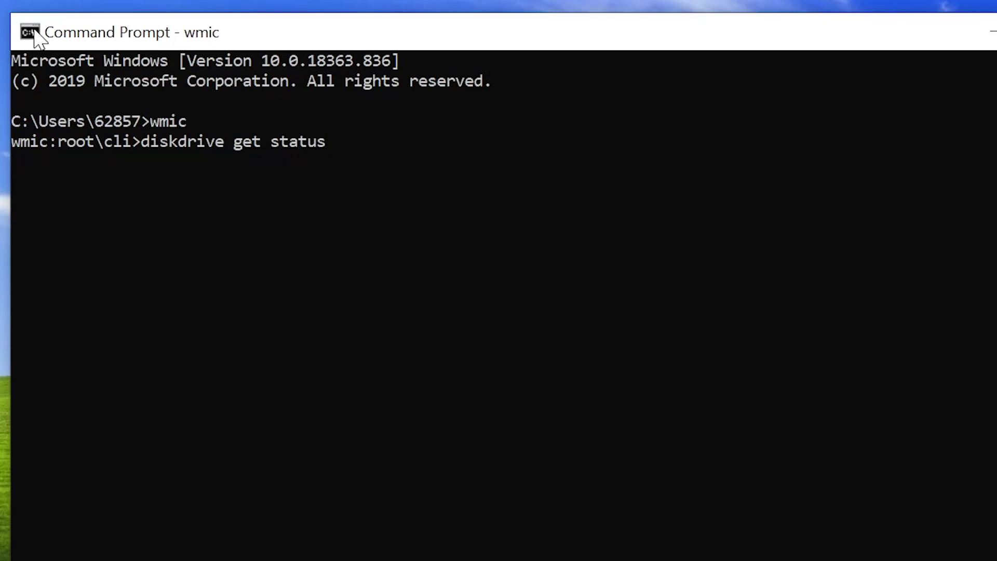